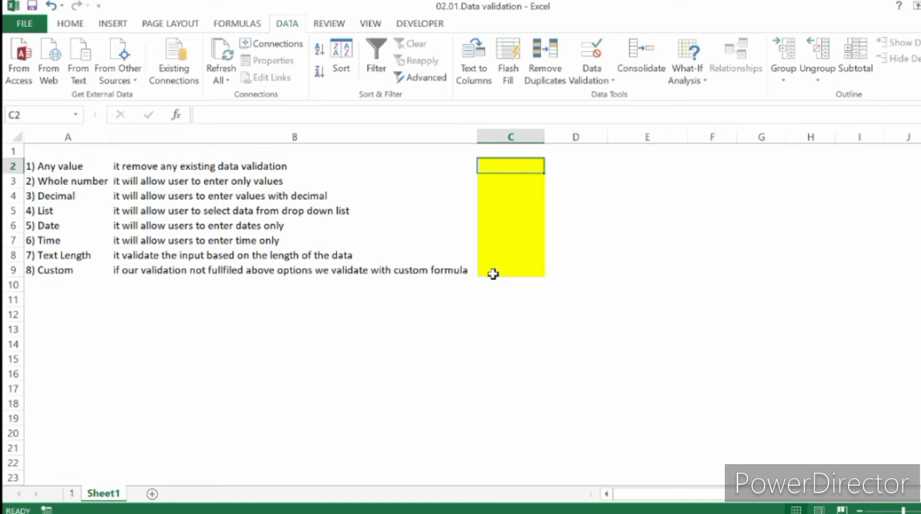
Read through the first listed validation types and their descriptions, focusing on Any value in row 2.
key("Home")
key("Down")
key("Down")
key("Down")
key("Up")
key("Up")
key("Up")
key("Right")
key("Right")
key("Down")
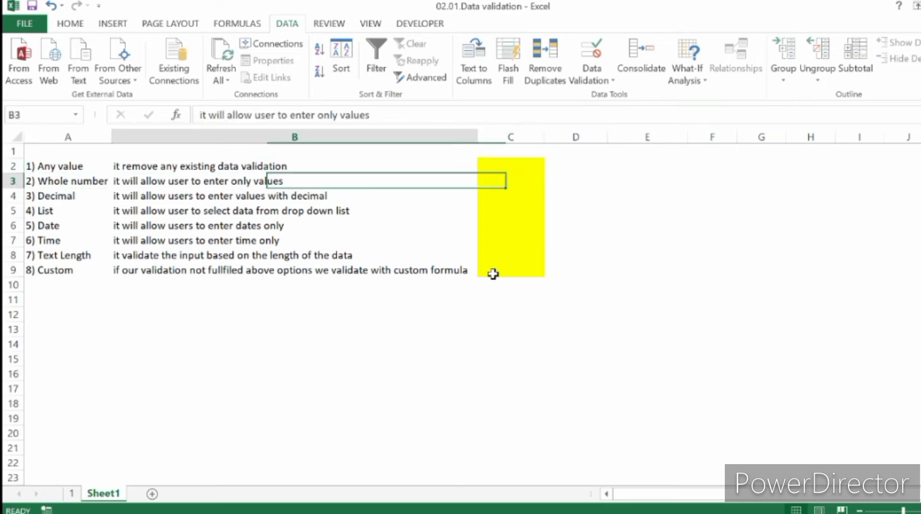
key("Up")
key("Left")
key("Right")
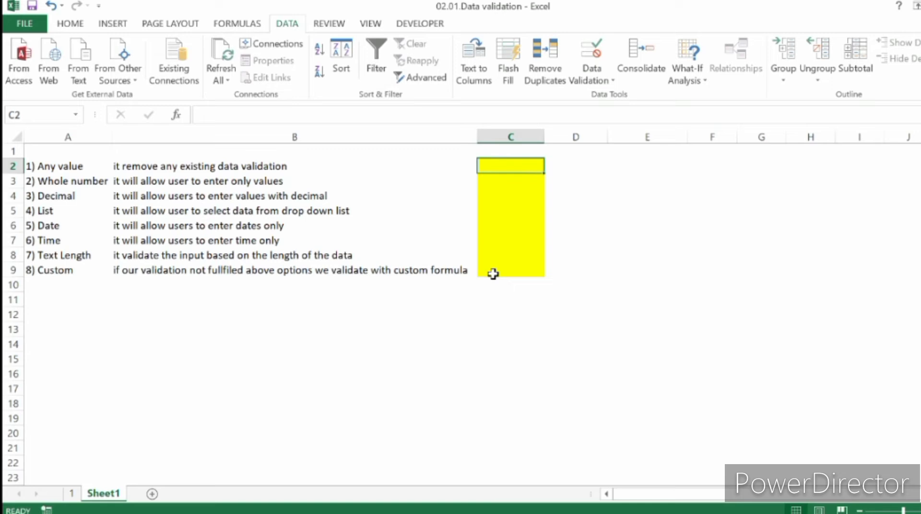
Review the whole-number validation settings of cell C3, including the available comparison conditions, and keep the between condition.
key("Down")
key("Left")
key("Left")
key("Right")
key("Right")
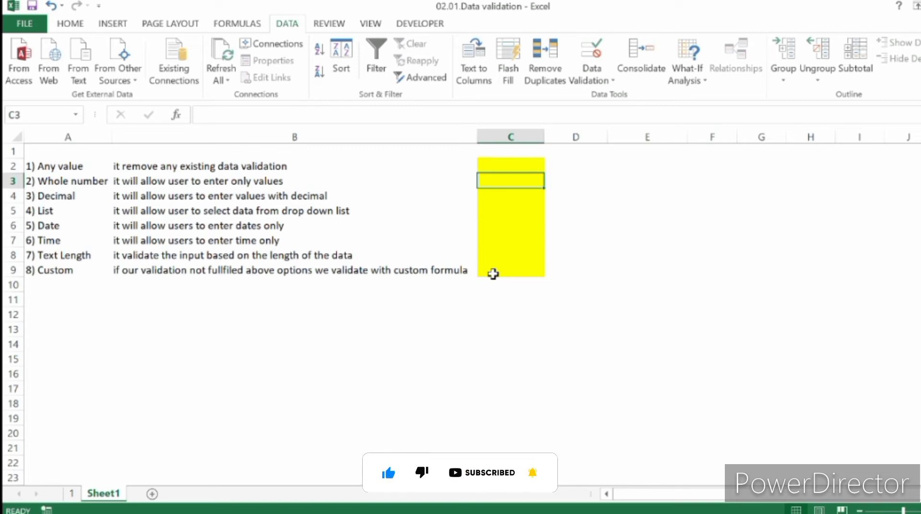
key("alt+a")
key("v")
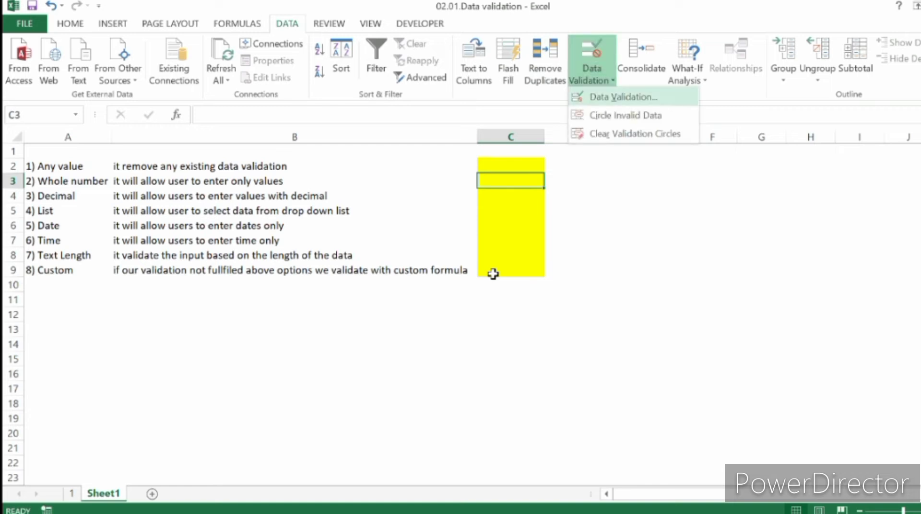
key("v")
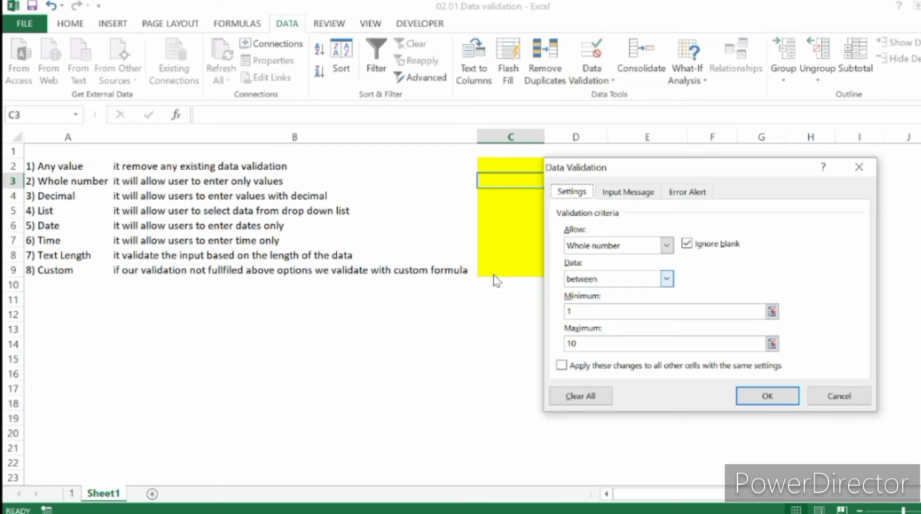
left_click(667, 278)
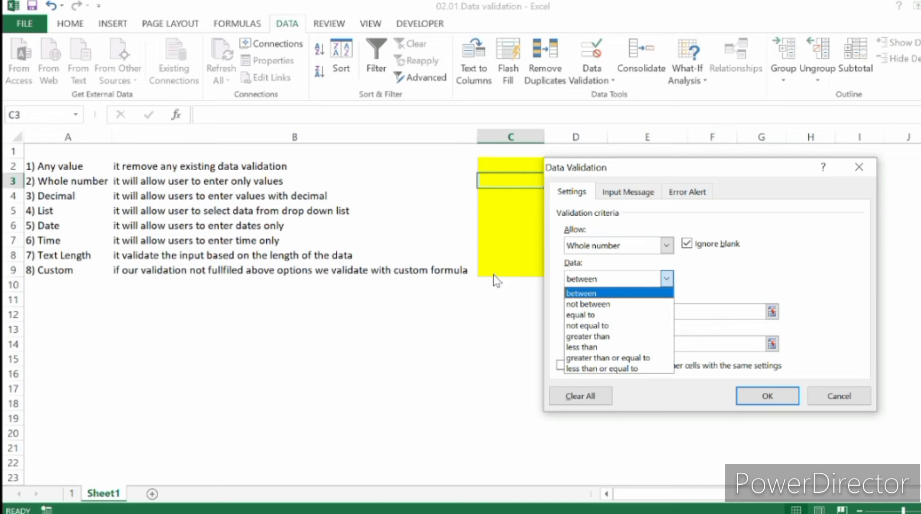
key("Return")
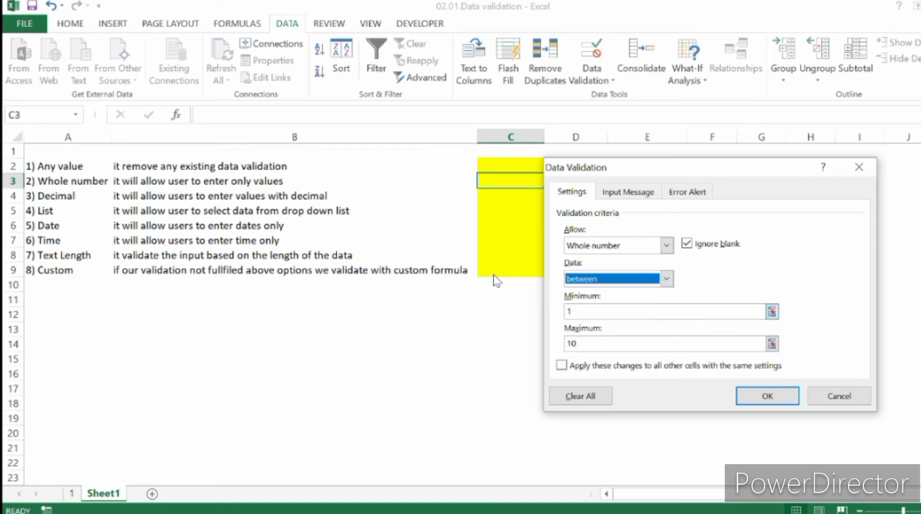
key("Tab")
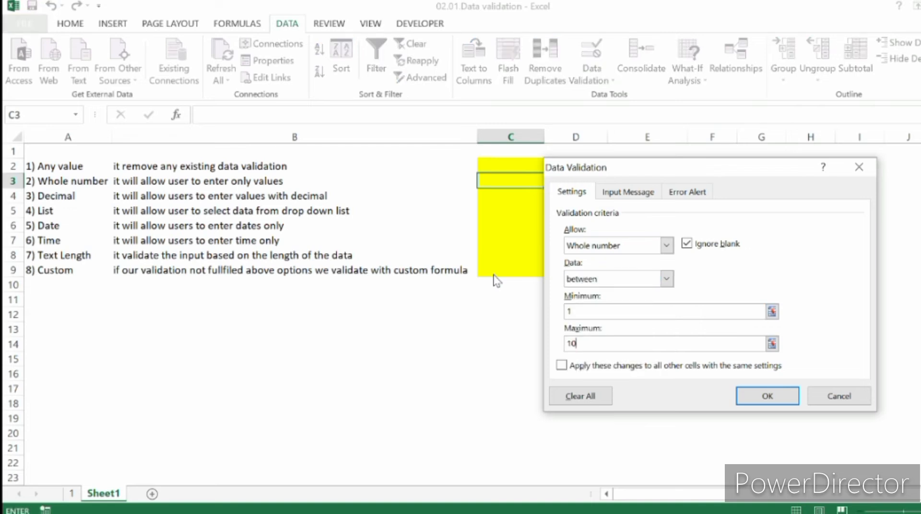
key("Return")
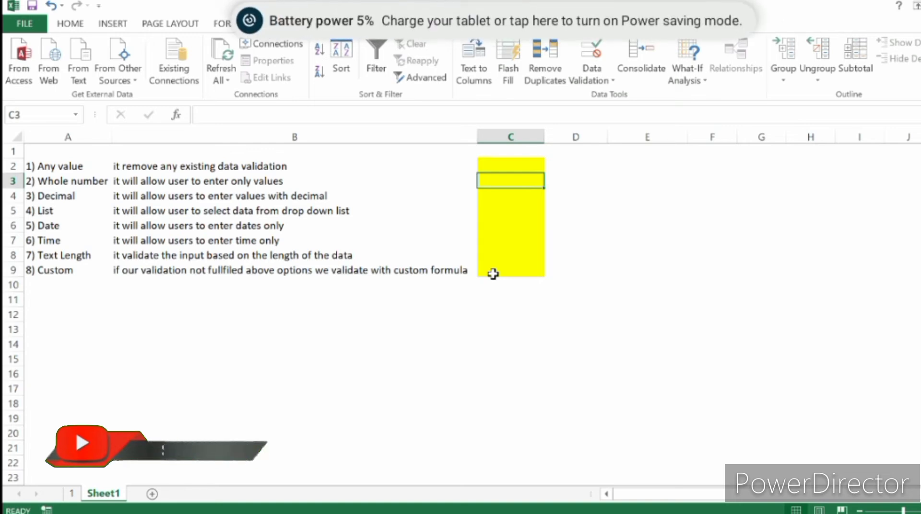
Enter 1 in cell C3 to test its whole-number validation.
left_click(493, 274)
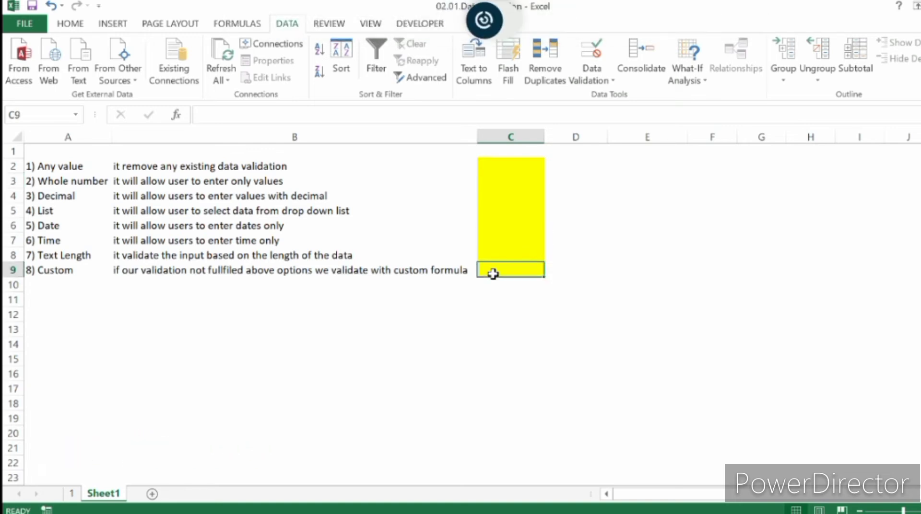
key("Up")
key("Up")
key("Up")
key("Up")
key("Up")
key("Up")
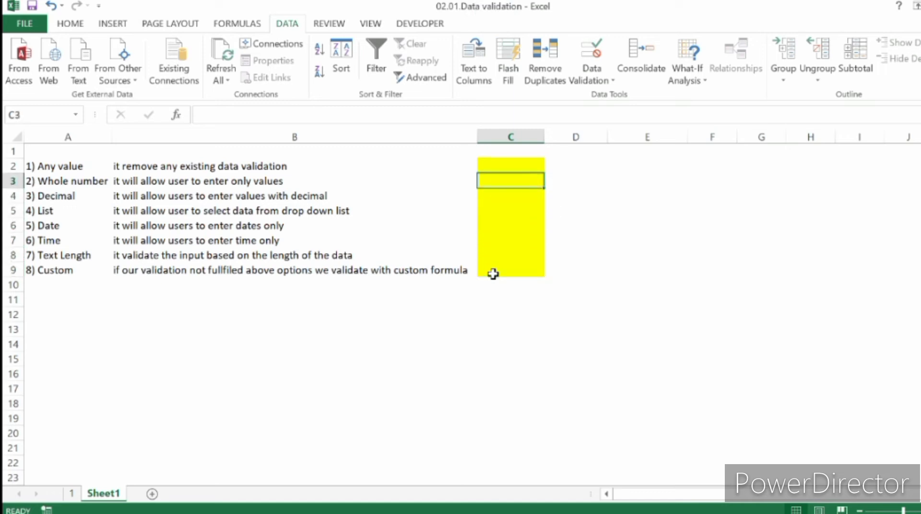
type("1")
key("Return")
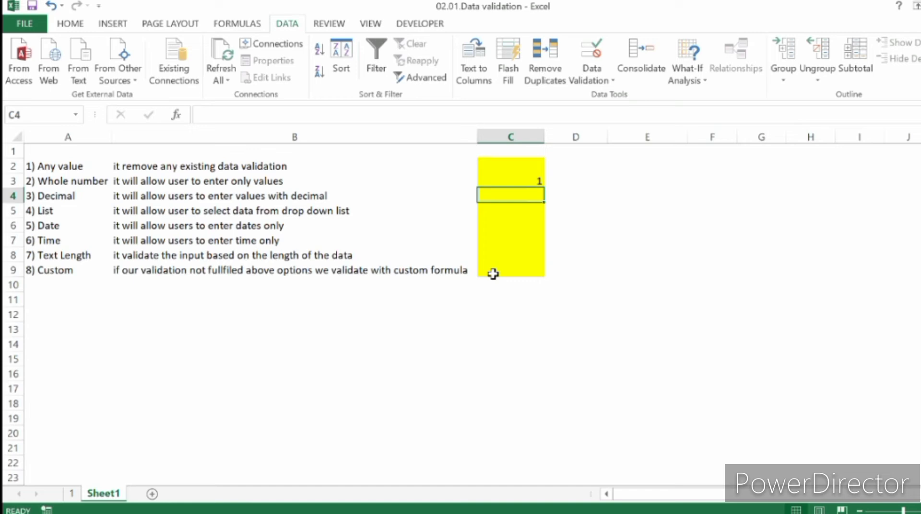
Try the out-of-range values 0 and 11 in cell C3, discarding each entry.
key("Up")
type("0")
key("Return")
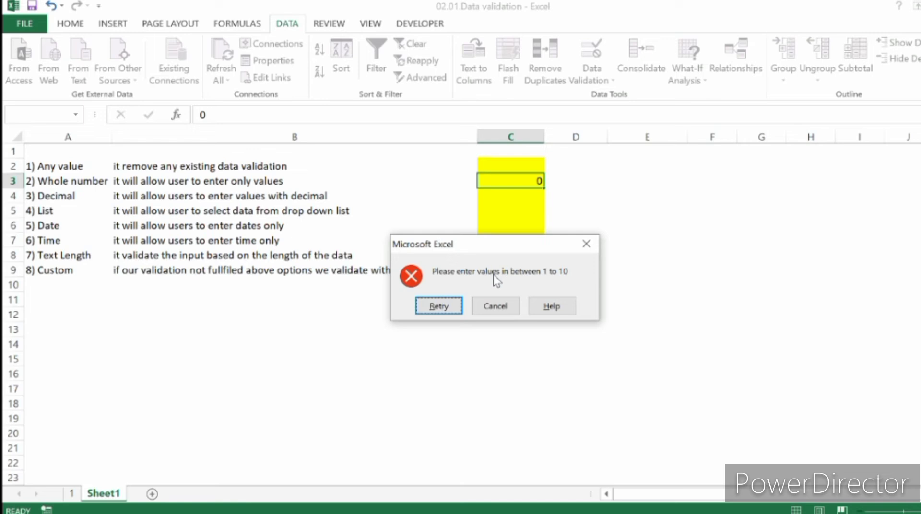
key("Escape")
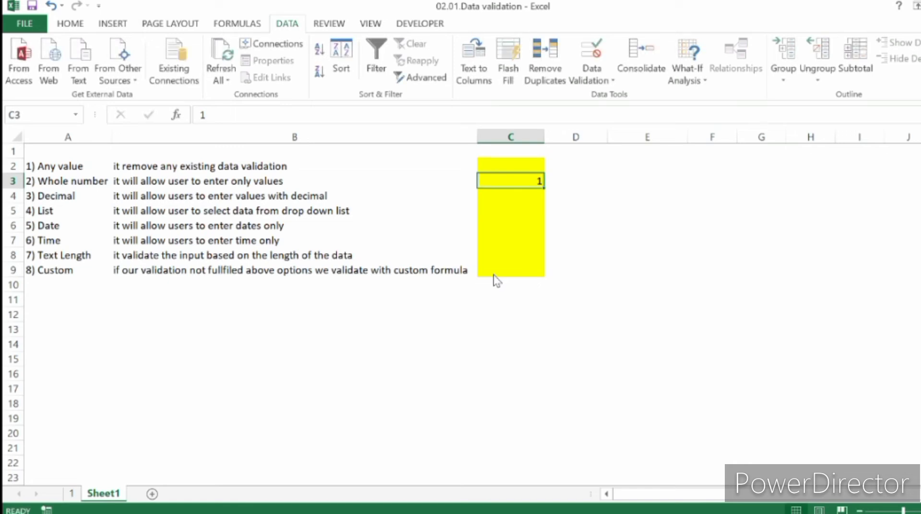
type("11")
key("Return")
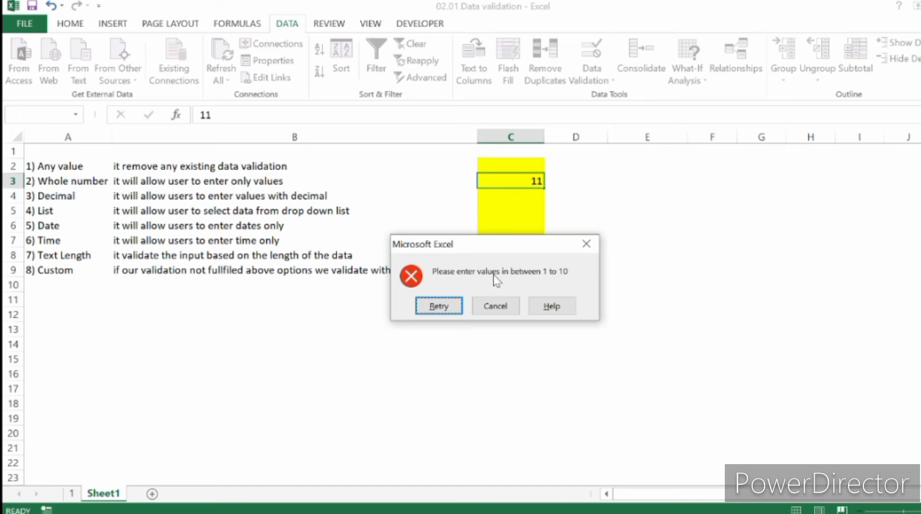
key("Escape")
Enter the upper limit 10 in cell C3.
type("10")
key("Return")
key("Up")
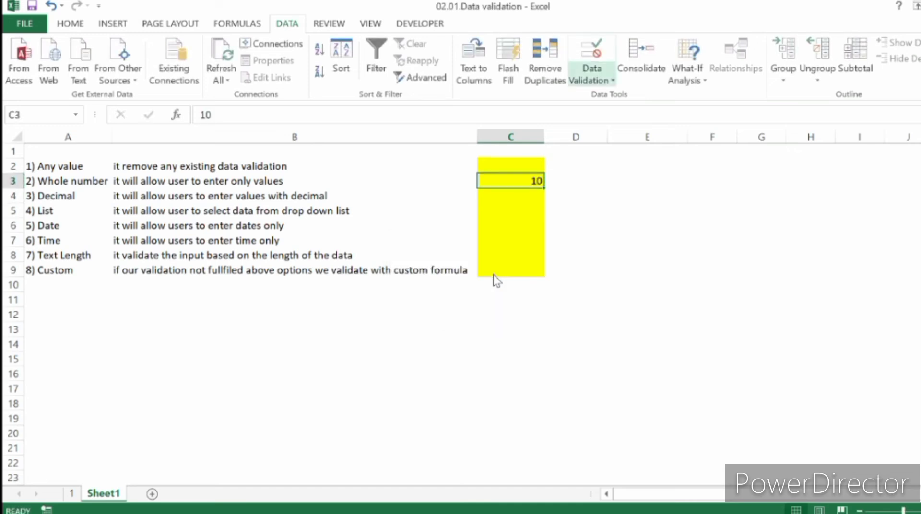
Review the input message and error alert settings of cell C3's validation, comparing the Stop, Warning and Information styles and keeping Stop.
key("Return")
key("Down")
key("Return")
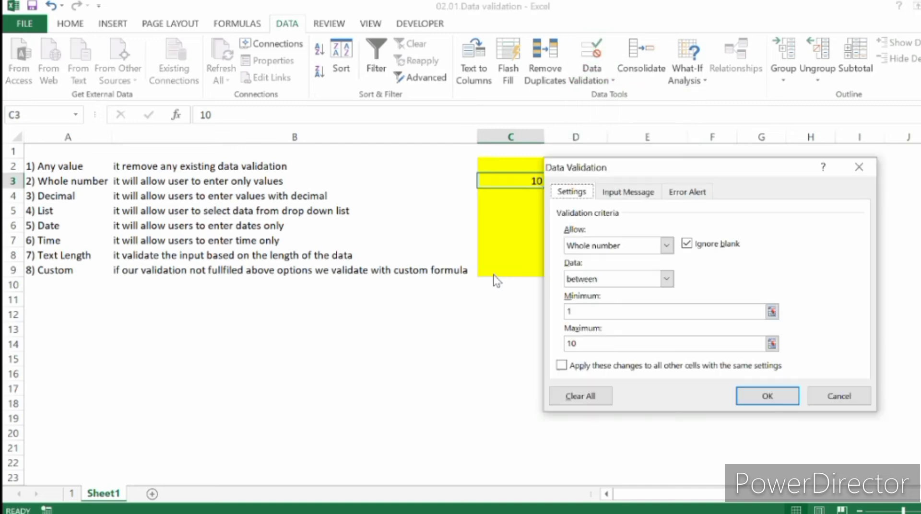
key("ctrl+Tab")
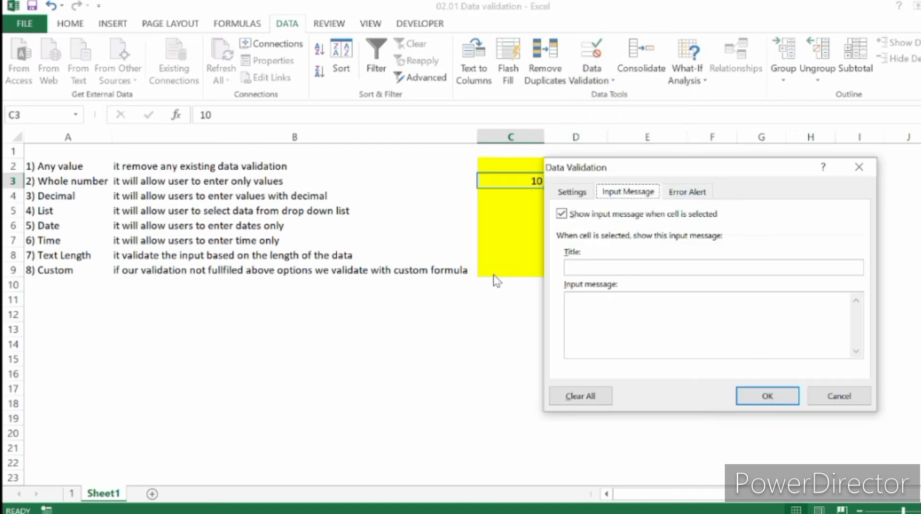
key("ctrl+Tab")
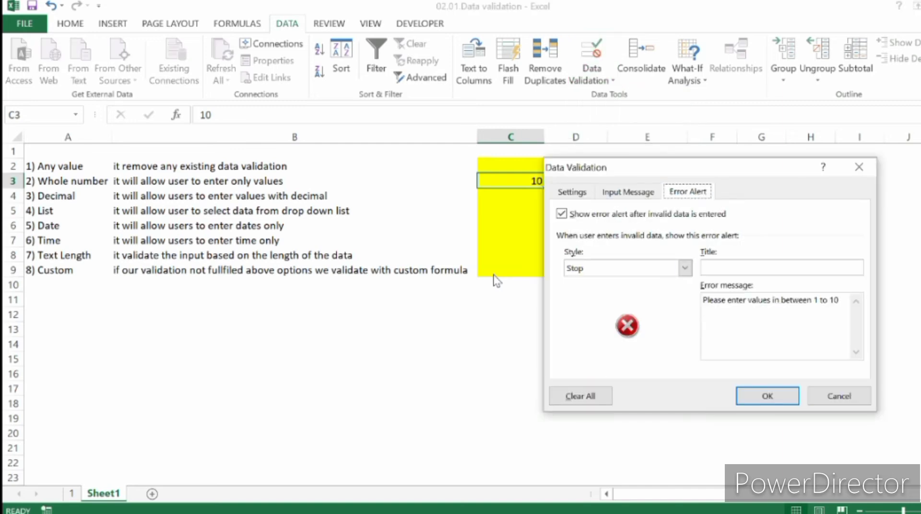
key("alt+e")
key("alt+y")
key("alt+Down")
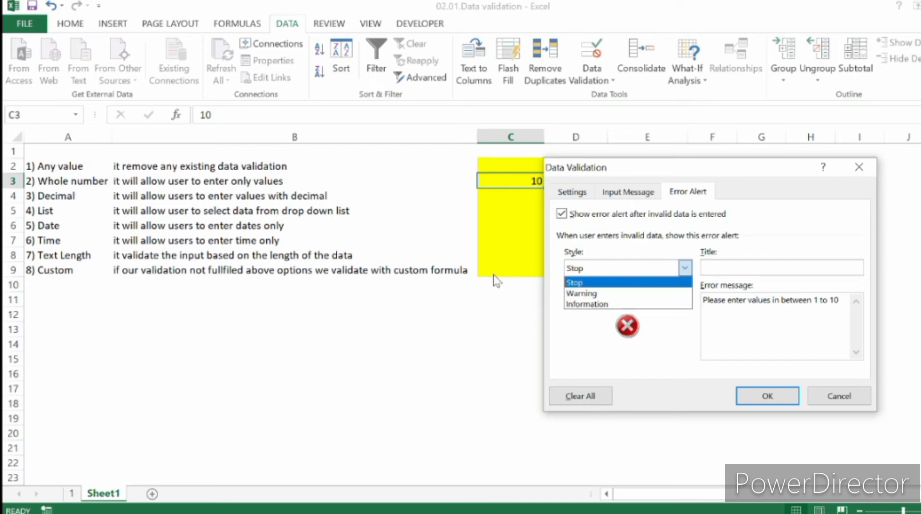
key("Down")
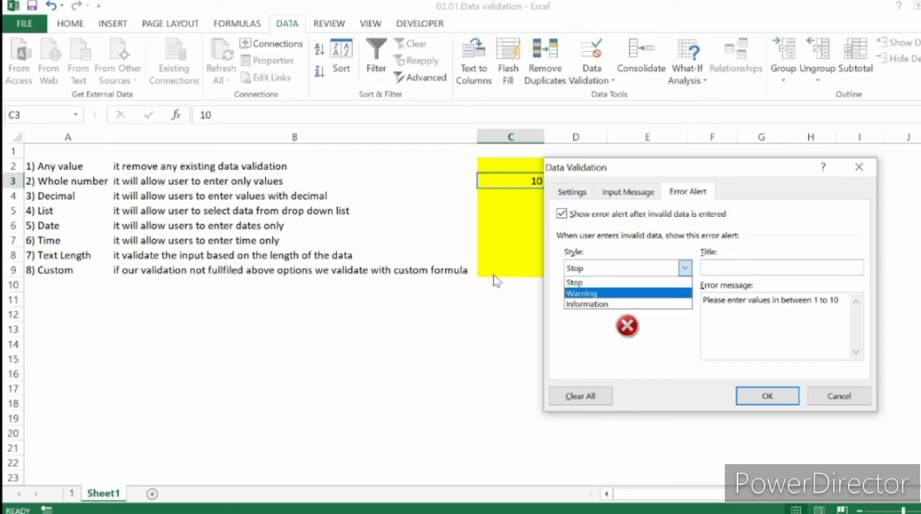
key("Down")
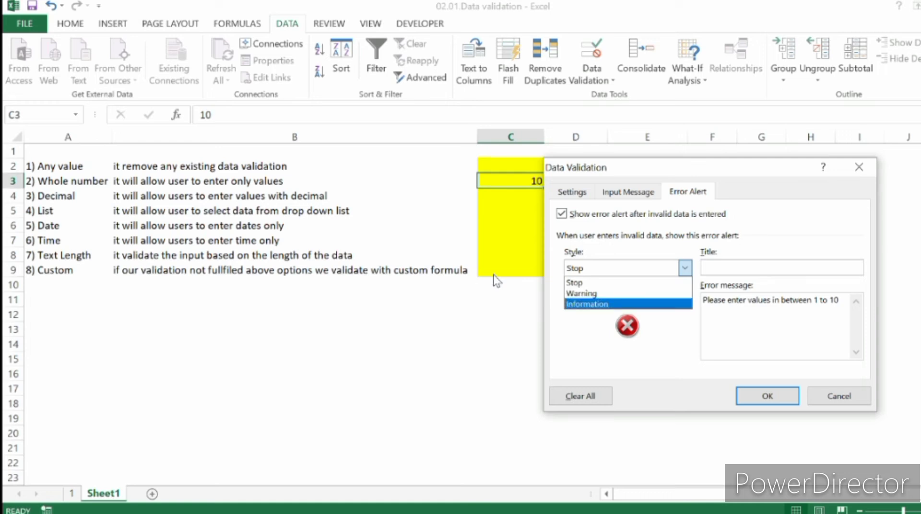
key("Up")
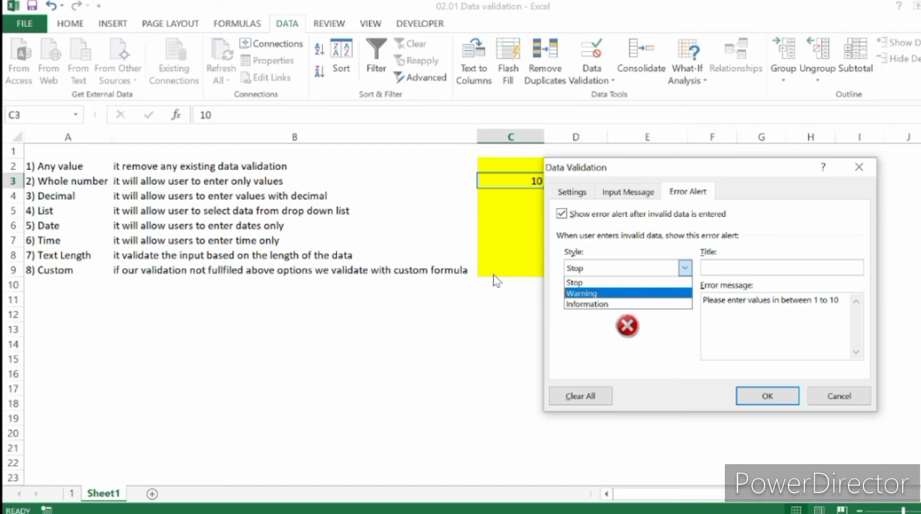
key("Up")
key("Return")
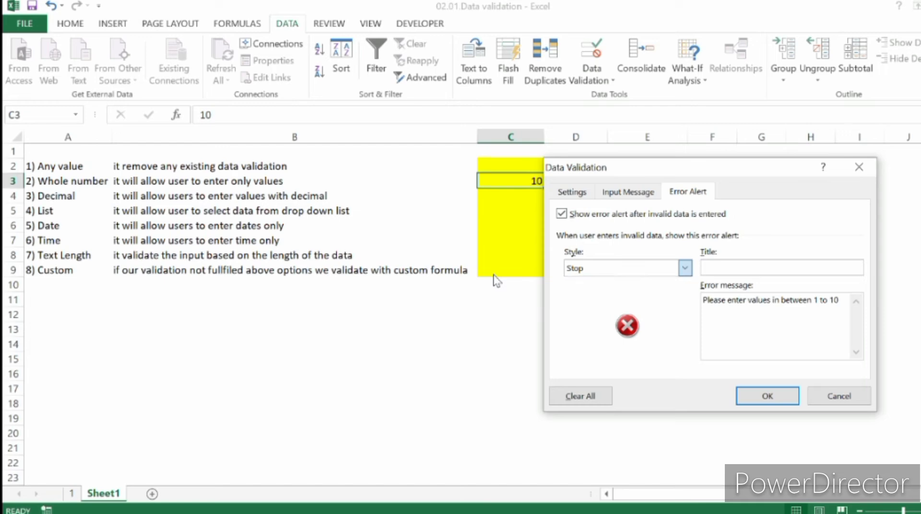
key("ctrl+shift+Tab")
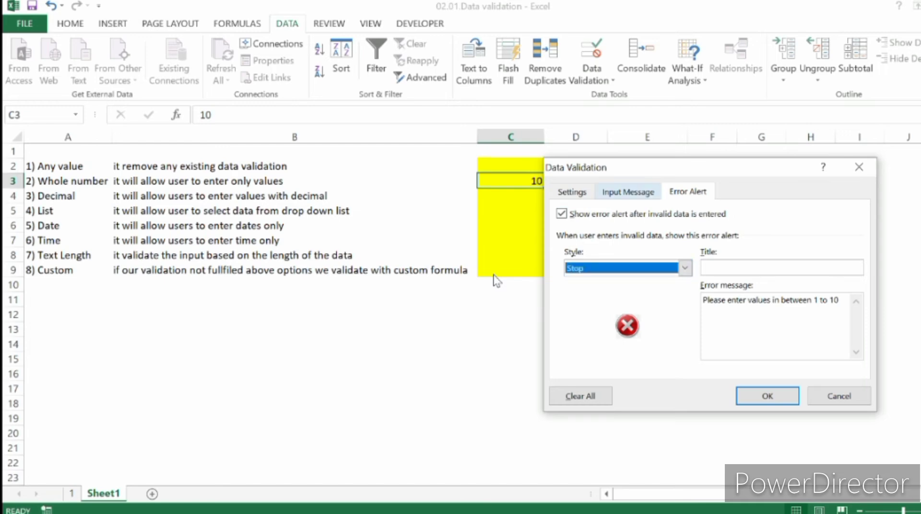
key("ctrl+shift+Tab")
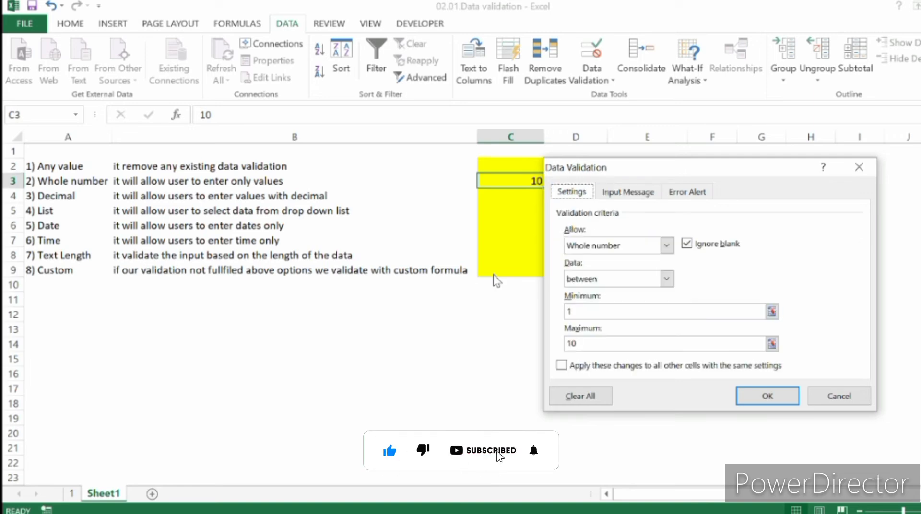
Change the condition of cell C3's whole-number validation to not between and apply it.
key("alt+d")
key("alt+Down")
key("Down")
key("Return")
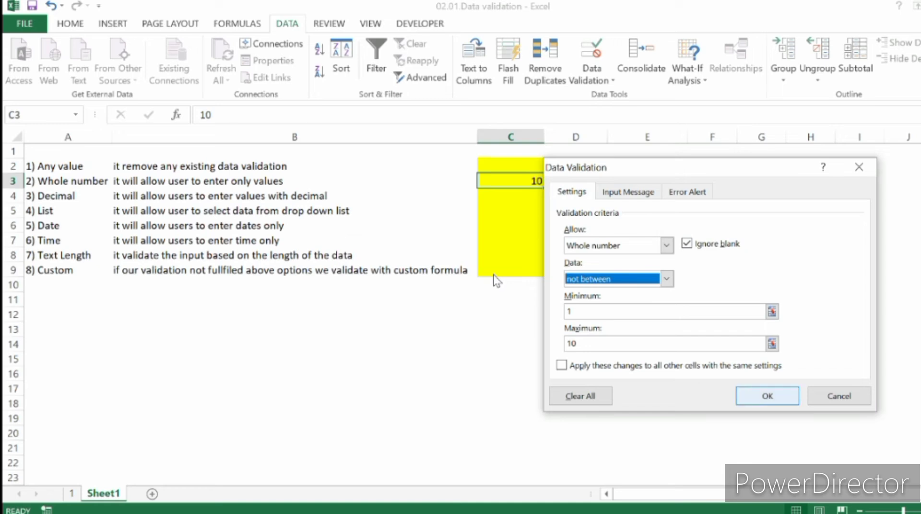
key("Return")
Test the changed rule in cell C3 by entering 0 and trying to replace it with 1, discarding the second entry.
type("0")
key("Return")
key("Up")
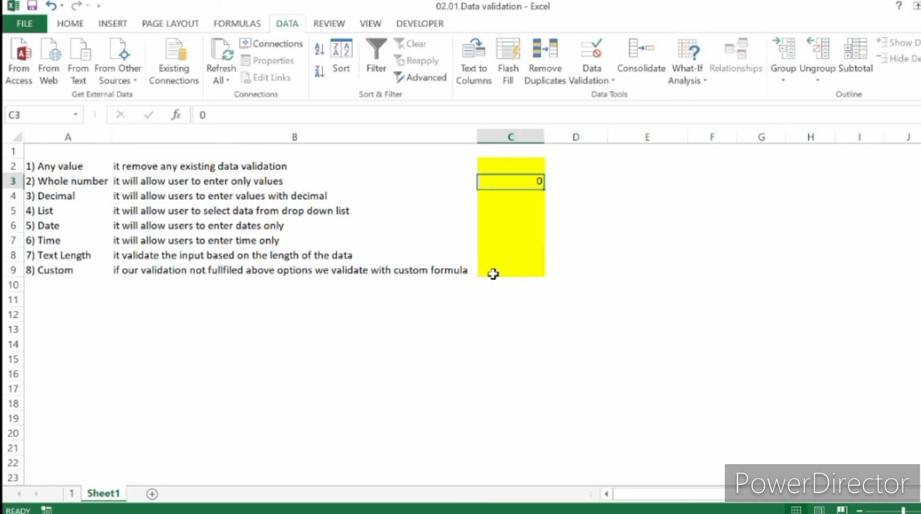
type("1")
key("Return")
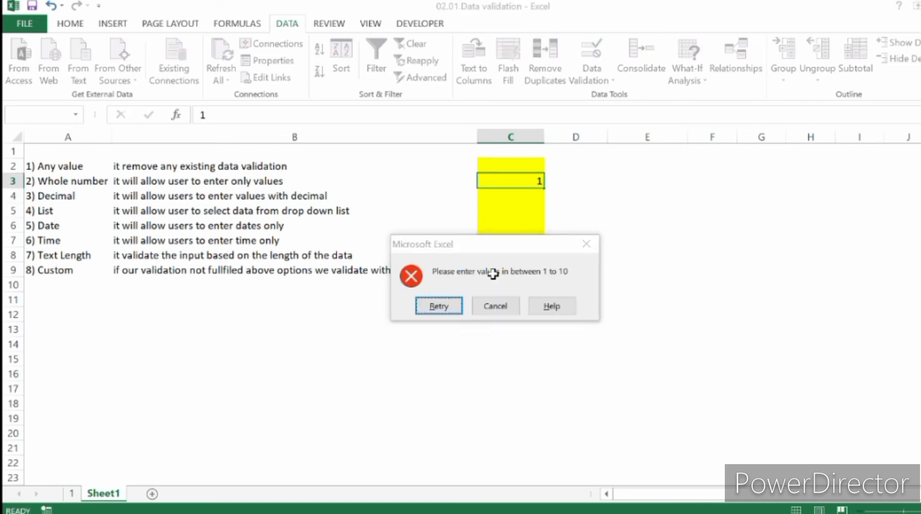
key("Escape")
Read the Decimal row and review the decimal validation settings of cell C4, closing them without edits.
key("Down")
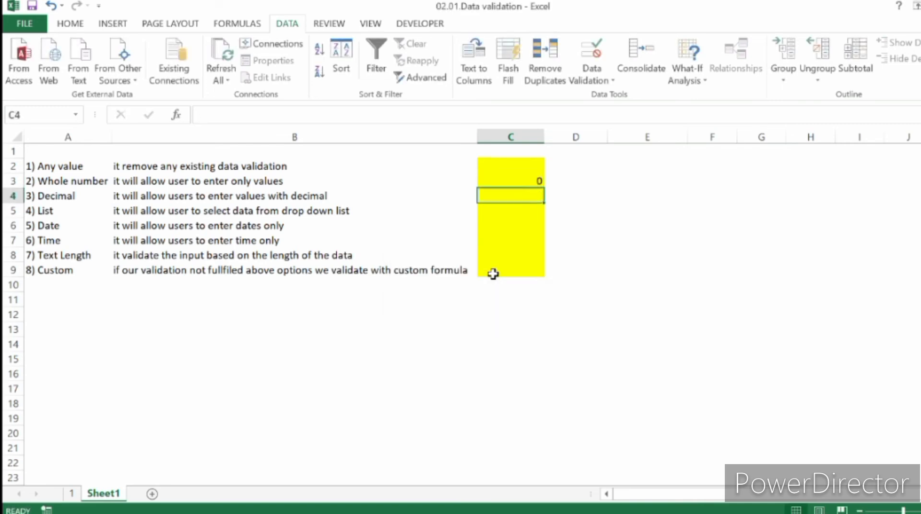
key("Left")
key("Left")
key("Right")
key("Right")
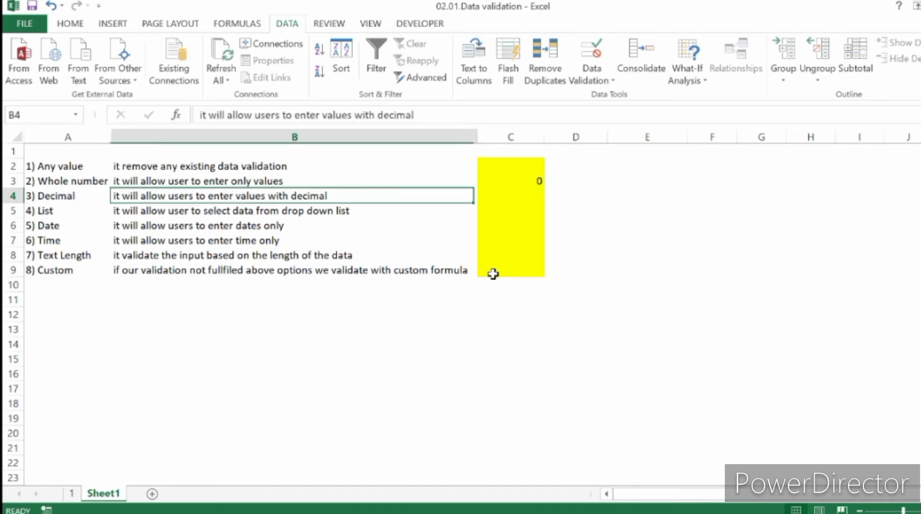
key("Up")
key("Down")
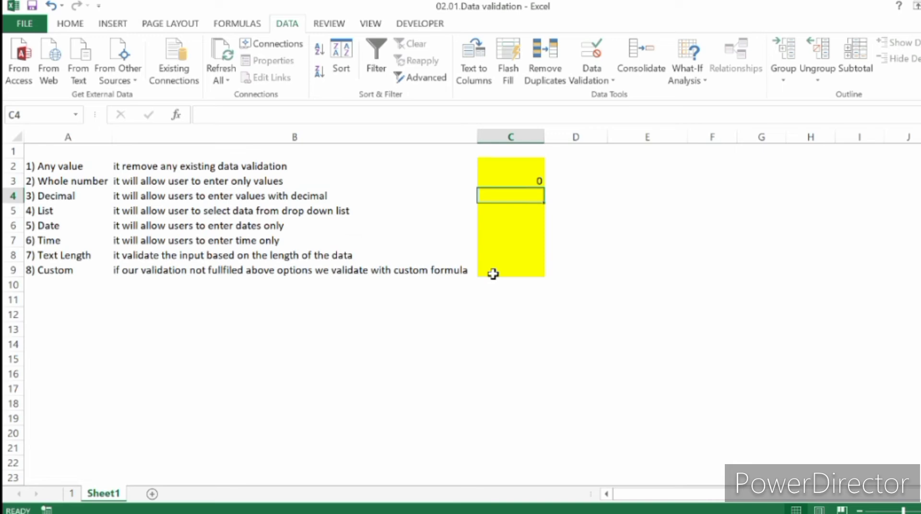
left_click(592, 77)
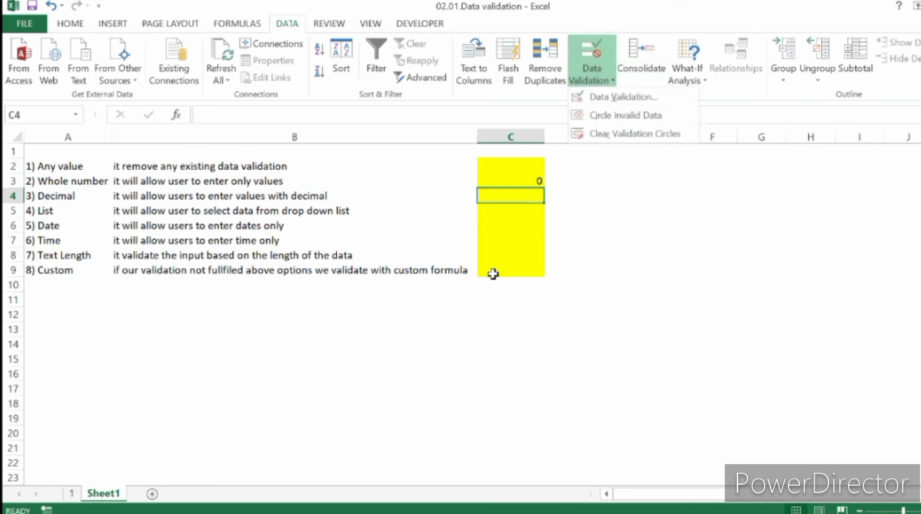
left_click(623, 97)
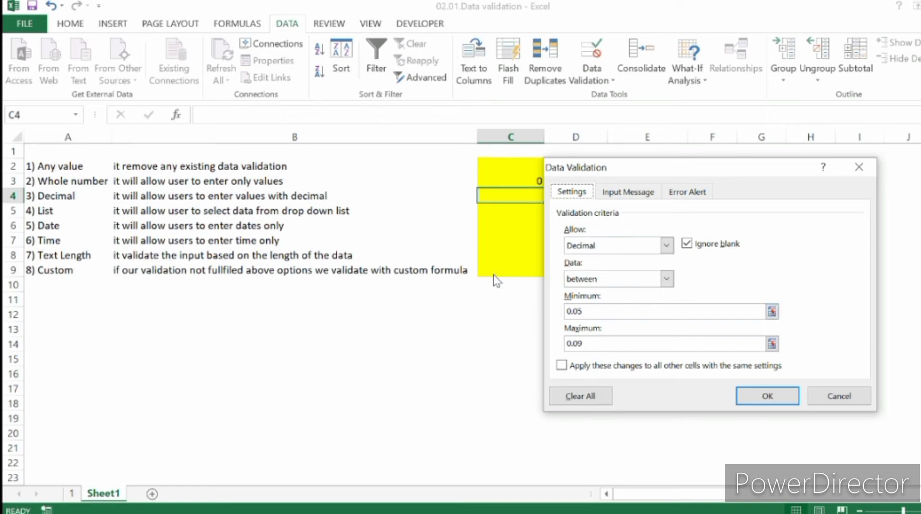
left_click(768, 396)
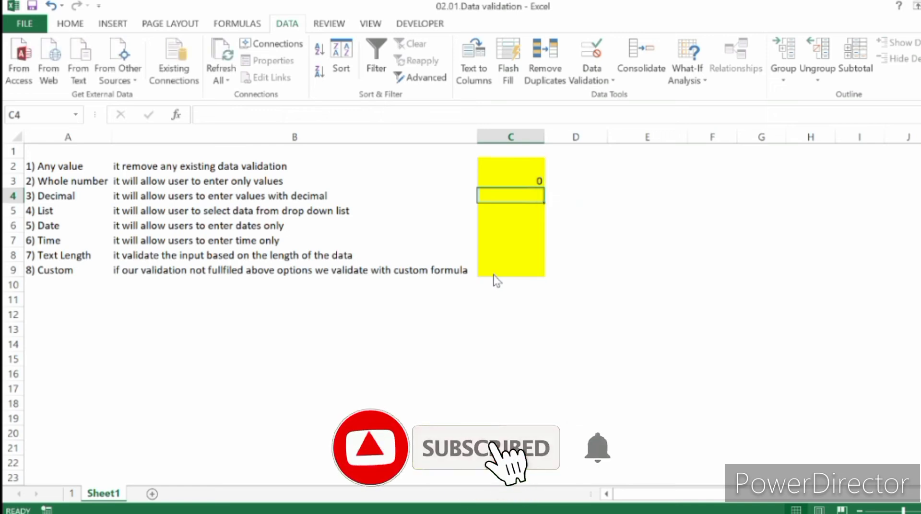
Test the decimal rule in cell C4 by entering .05 and .09, and try .10, discarding the last entry.
type(".")
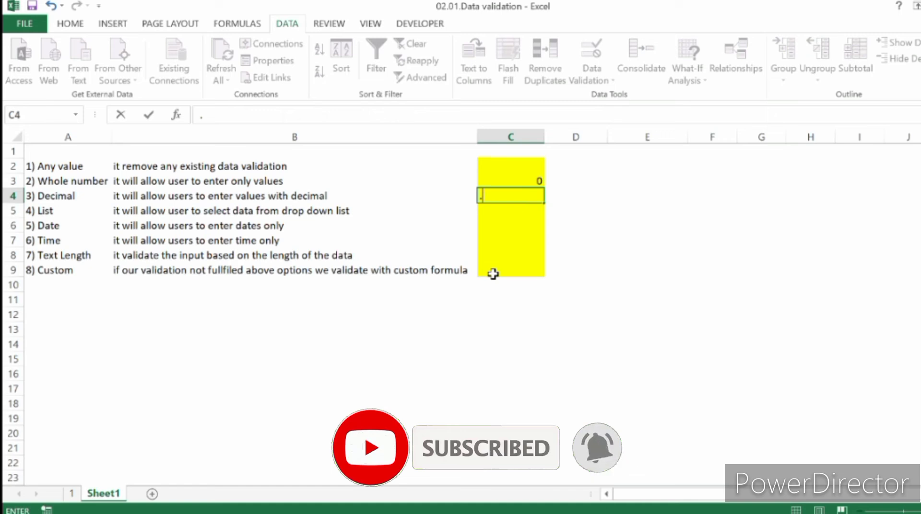
type("05")
key("Return")
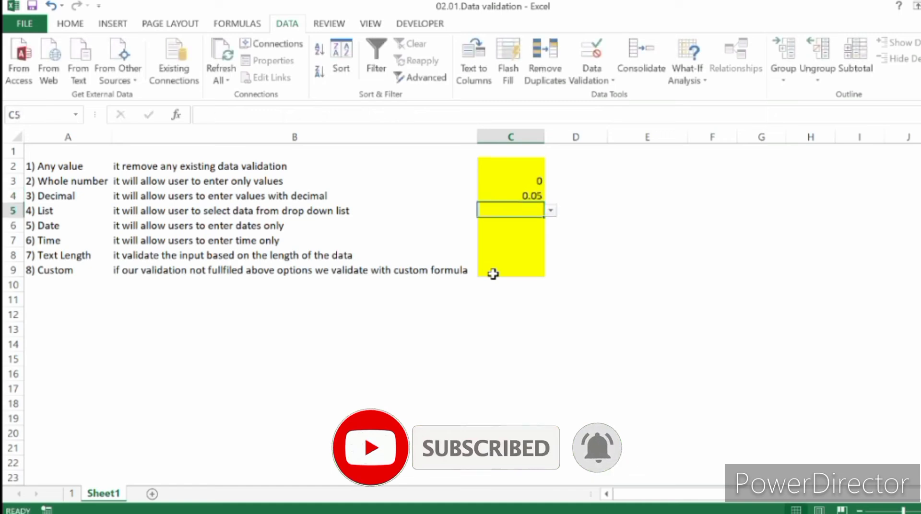
key("Up")
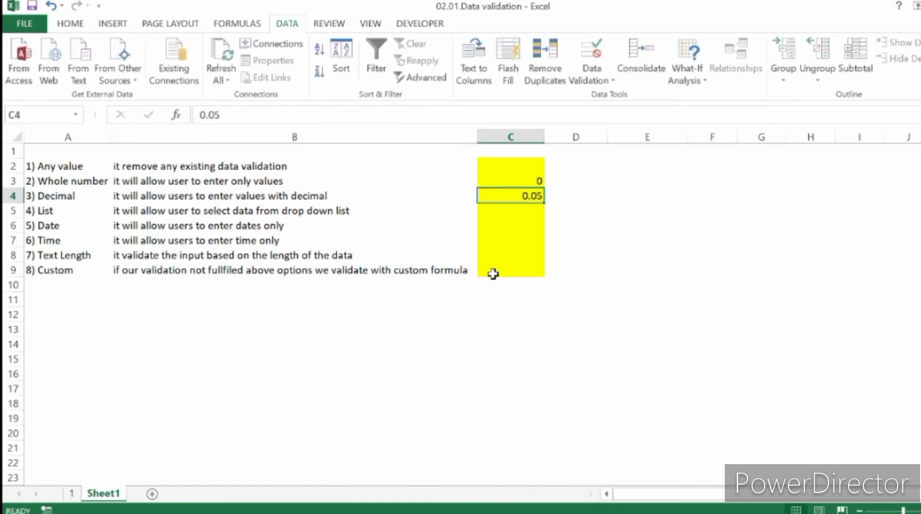
type(".09")
key("Return")
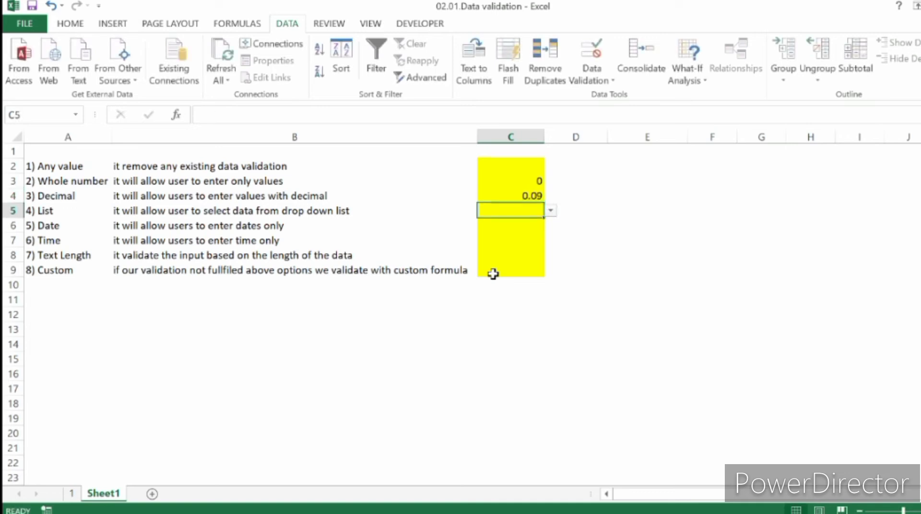
key("Up")
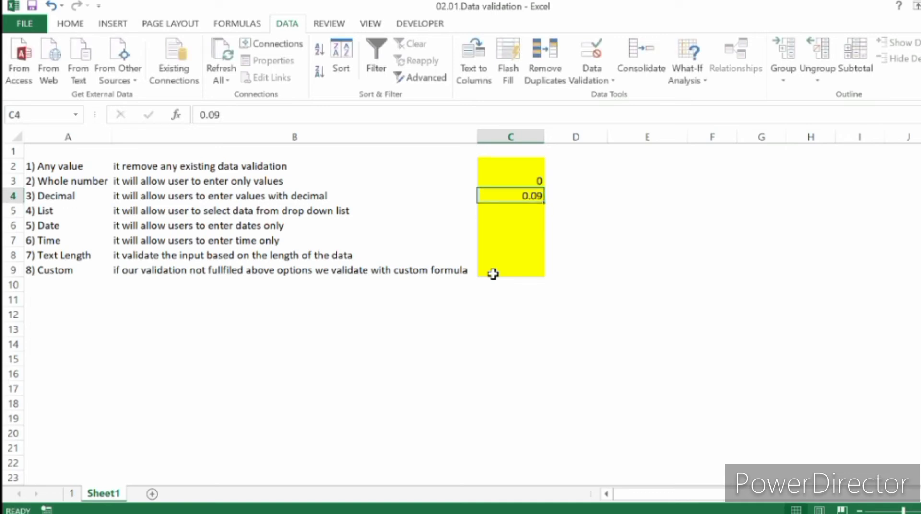
type(".10")
key("Return")
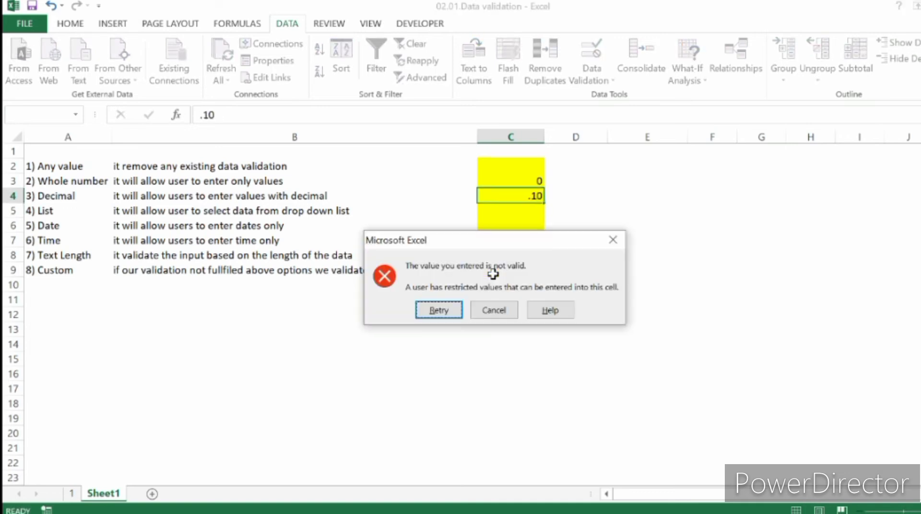
key("Return")
key("Escape")
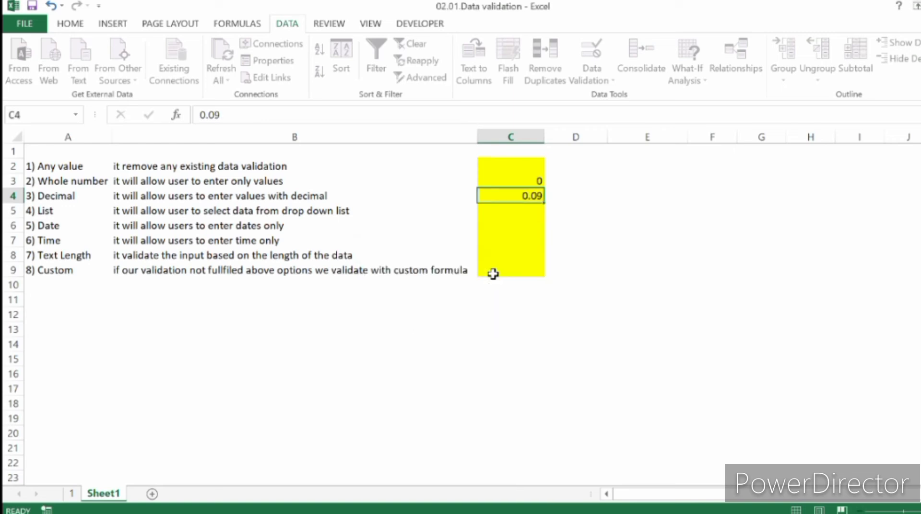
Read the List row's name and description in columns A and B, and return to cell C5.
key("Left")
key("Left")
key("Right")
key("Right")
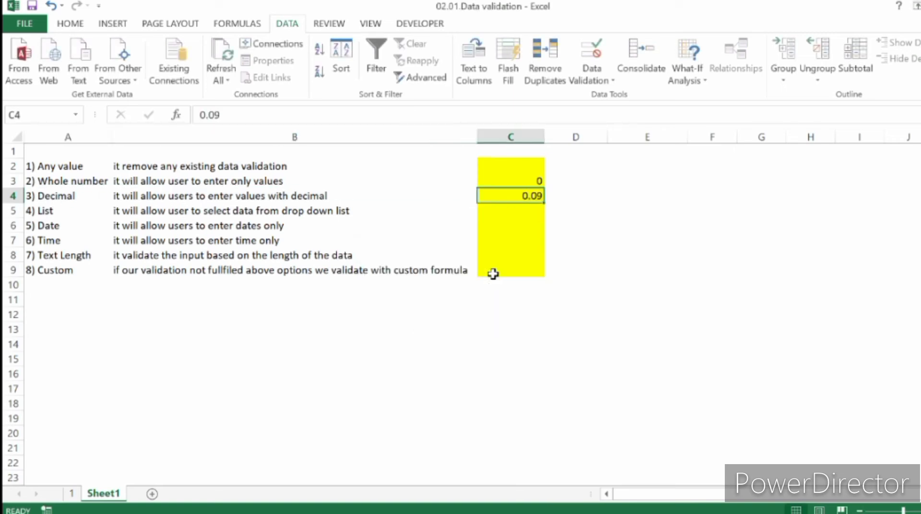
key("Down")
key("Left")
key("Left")
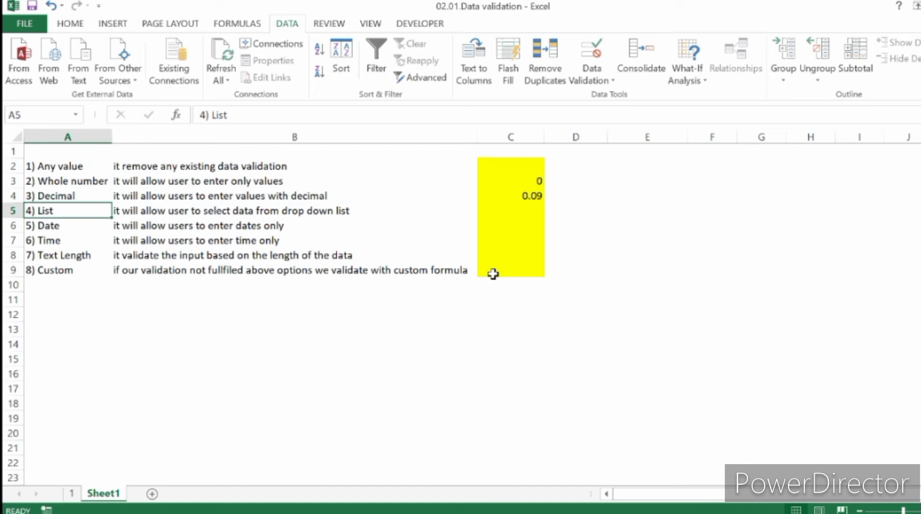
key("Right")
key("Right")
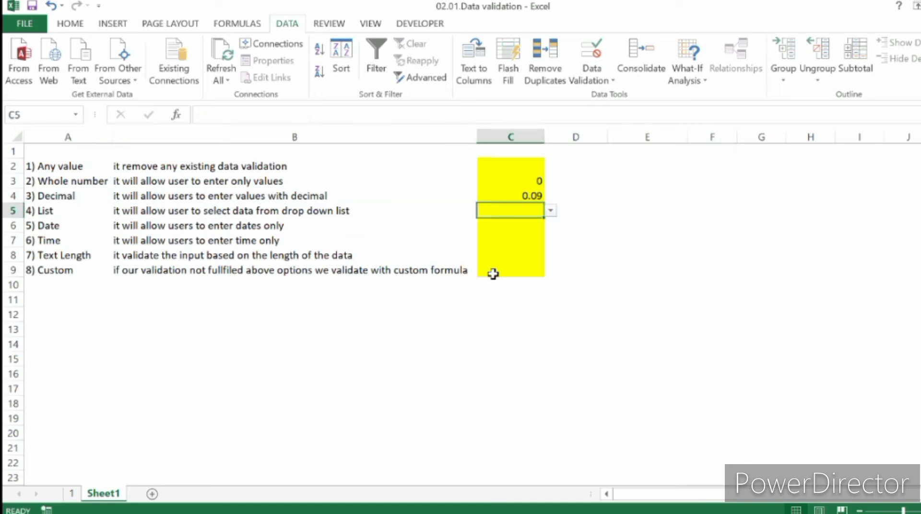
key("Left")
key("Left")
key("Right")
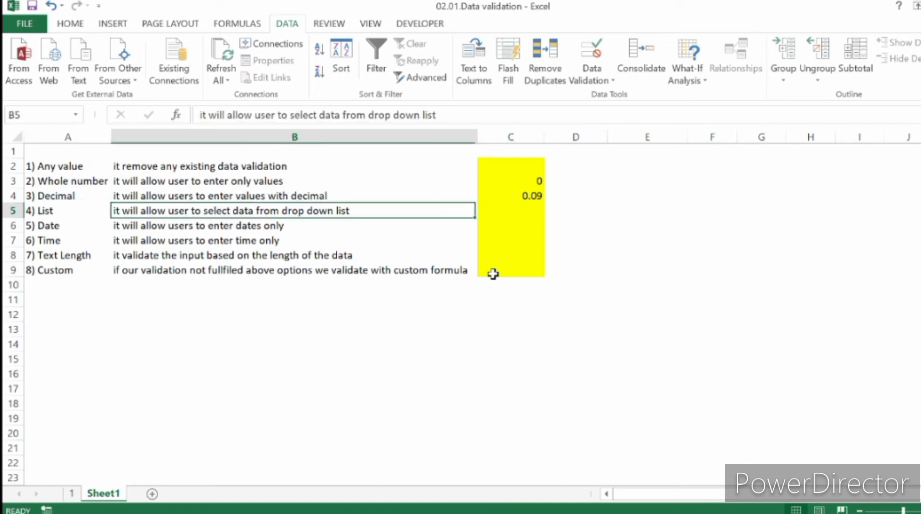
key("Right")
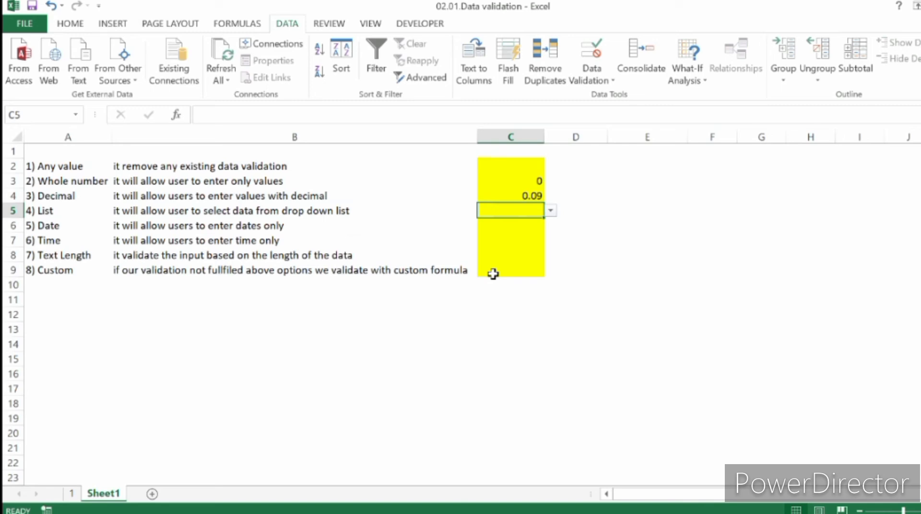
key("Left")
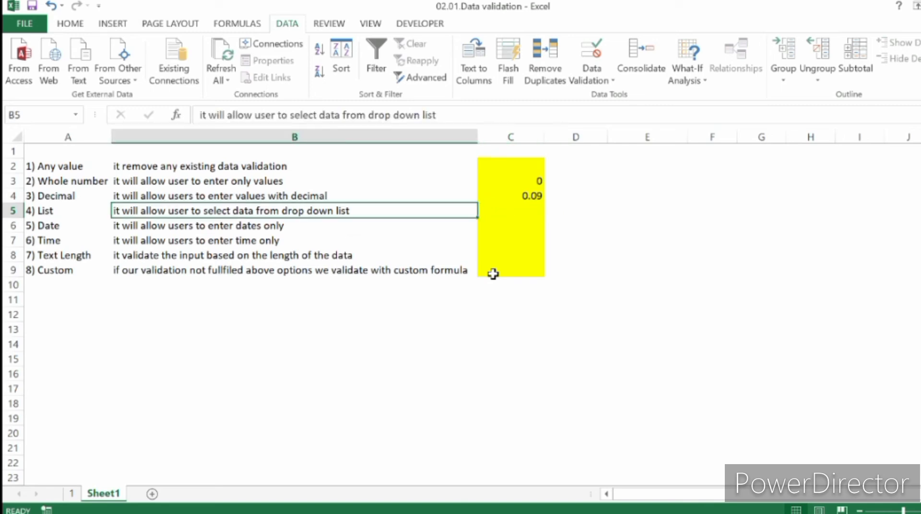
key("Right")
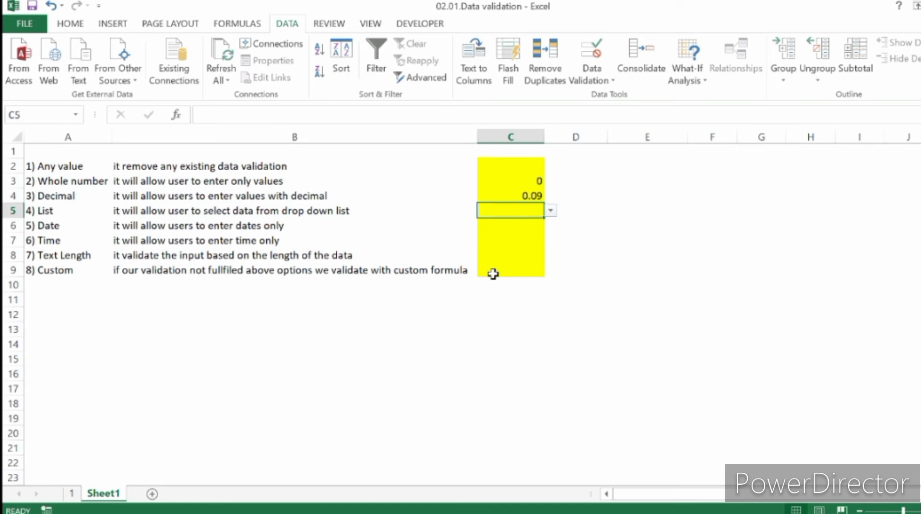
Review the list validation settings and source entries of cell C5, closing them without edits.
left_click(592, 80)
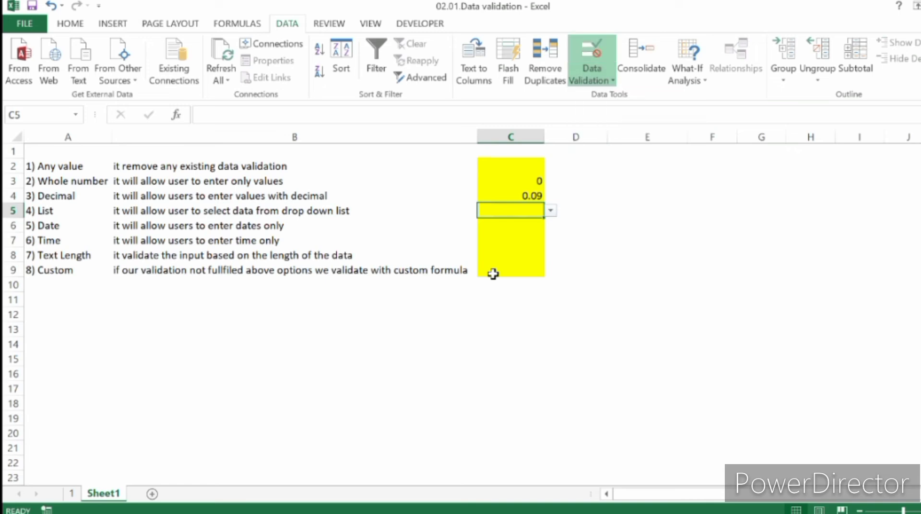
key("Return")
left_click(667, 246)
left_click(667, 245)
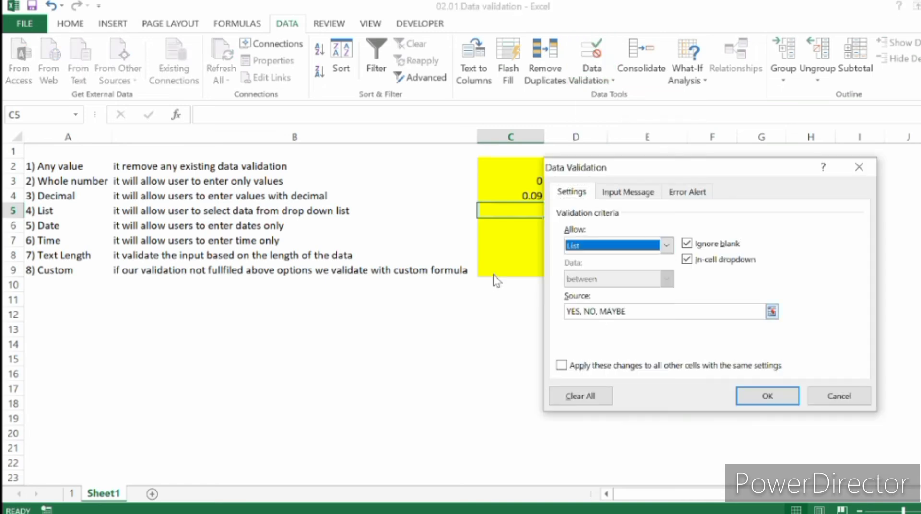
left_click(626, 312)
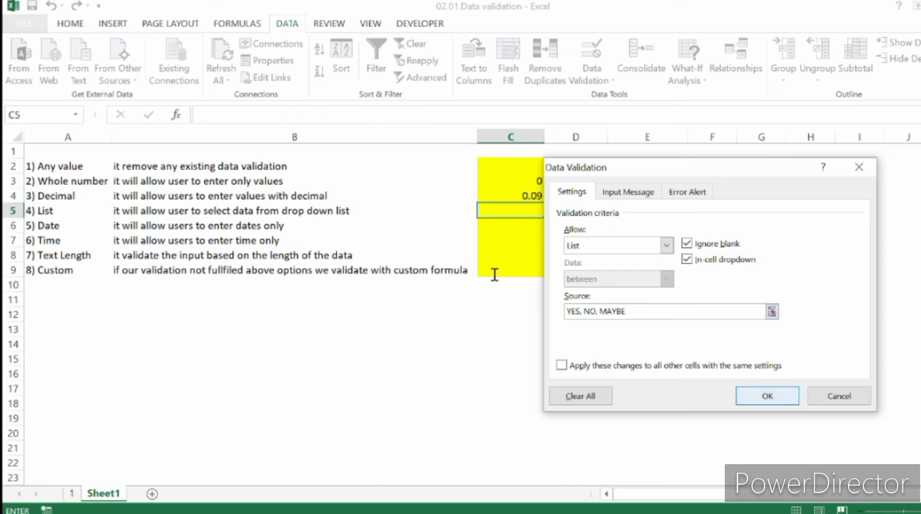
key("Return")
Choose YES from cell C5's drop-down list and try to replace it with gfhgfhg, discarding that text.
key("alt+Down")
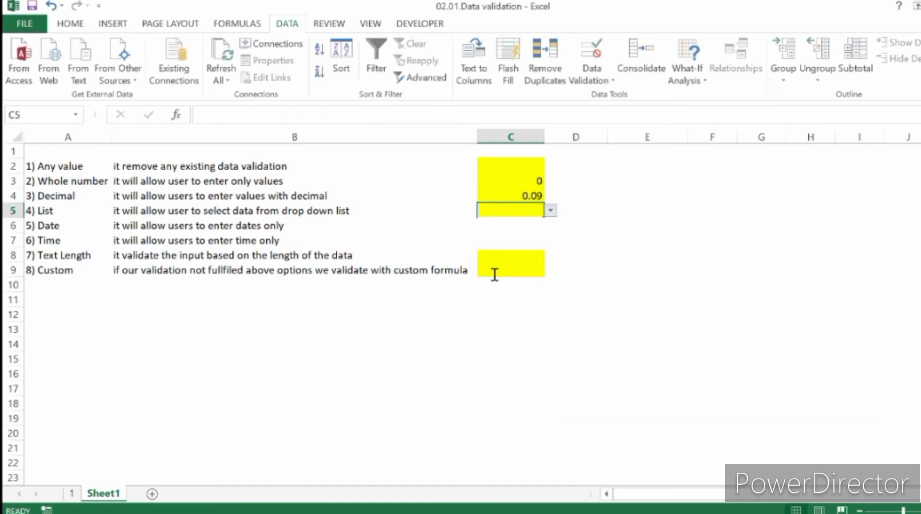
key("Down")
key("Return")
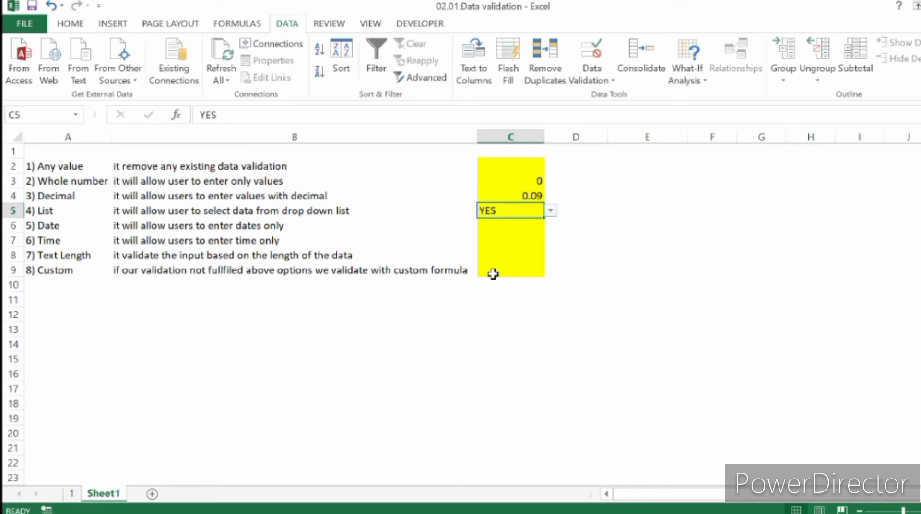
type("gfhgfhg")
key("Return")
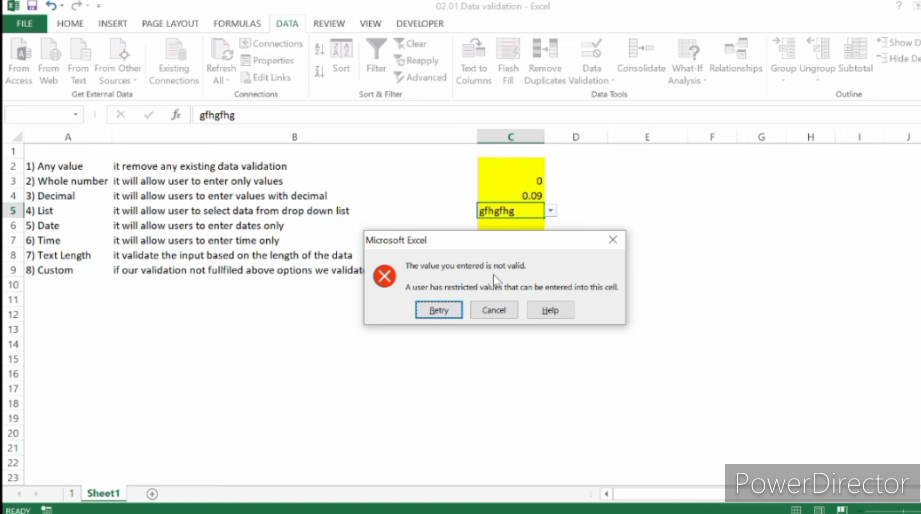
key("Escape")
Go through the options of cell C5's drop-down list and choose MAYBE.
key("alt+Down")
key("Escape")
key("Down")
key("Up")
key("alt+Down")
key("Down")
key("Return")
key("Return")
key("Up")
key("alt+Down")
key("Down")
key("Return")
key("Return")
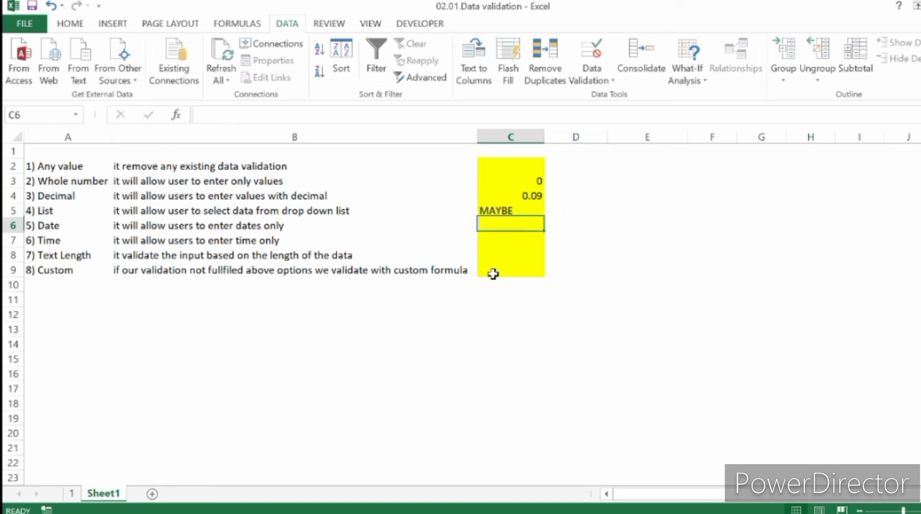
Look over the validation type names in column A from Whole number to Date, and return to cell C6.
key("Left")
key("Left")
key("Up")
key("Up")
key("Up")
key("Down")
key("Down")
key("Down")
key("Right")
key("Right")
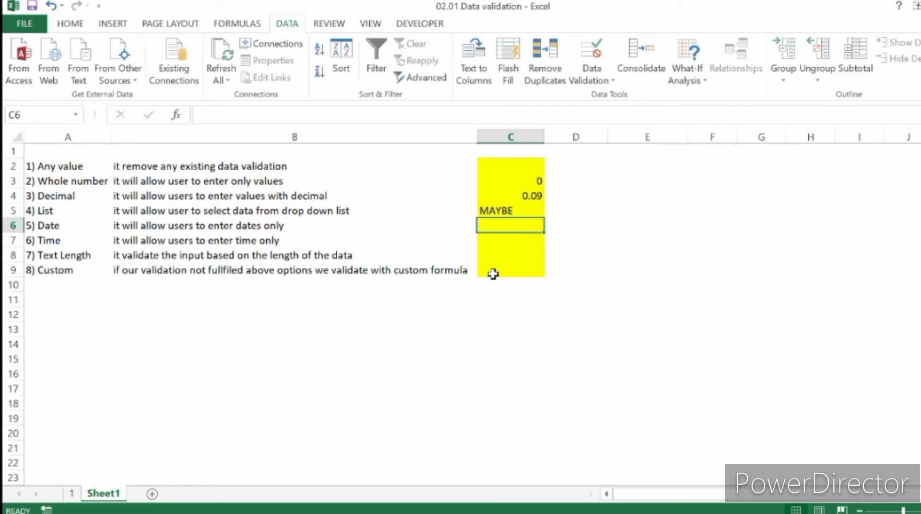
key("Right")
Open the data validation settings of cell C6 and set the allowed type to Date.
key("alt+a")
key("v")
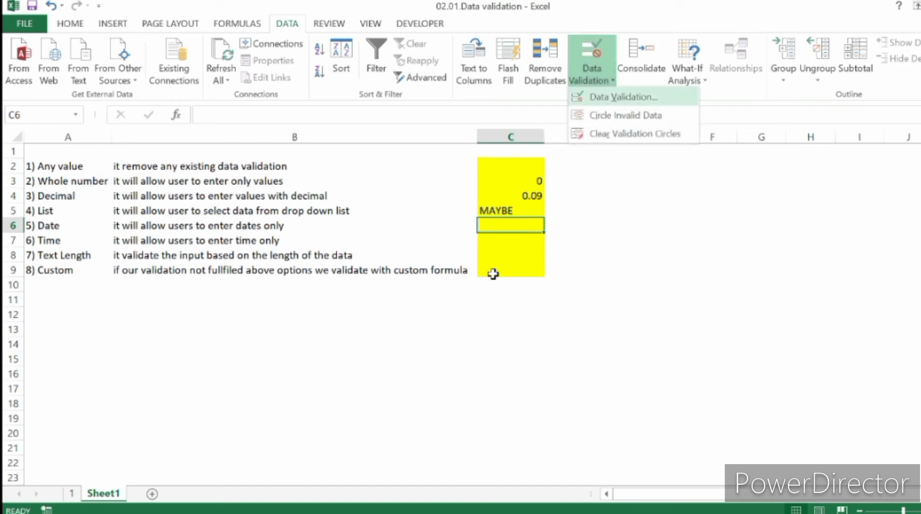
key("v")
key("Tab")
key("alt+Down")
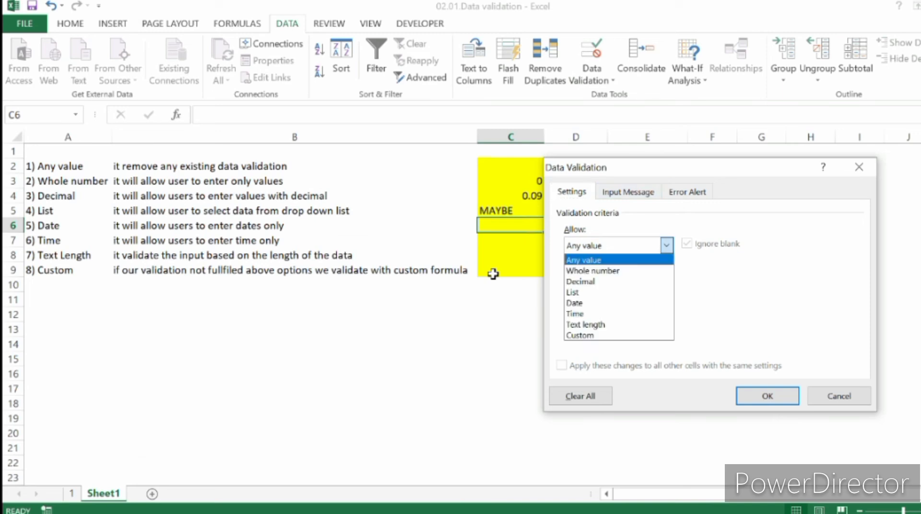
key("Down")
key("Down")
key("Down")
key("Down")
key("Return")
Review the comparison conditions available for the date rule, leaving between selected.
key("Tab")
key("Tab")
key("alt+Down")
key("Down")
key("Down")
key("Down")
key("Down")
key("Down")
key("Up")
key("Up")
key("Up")
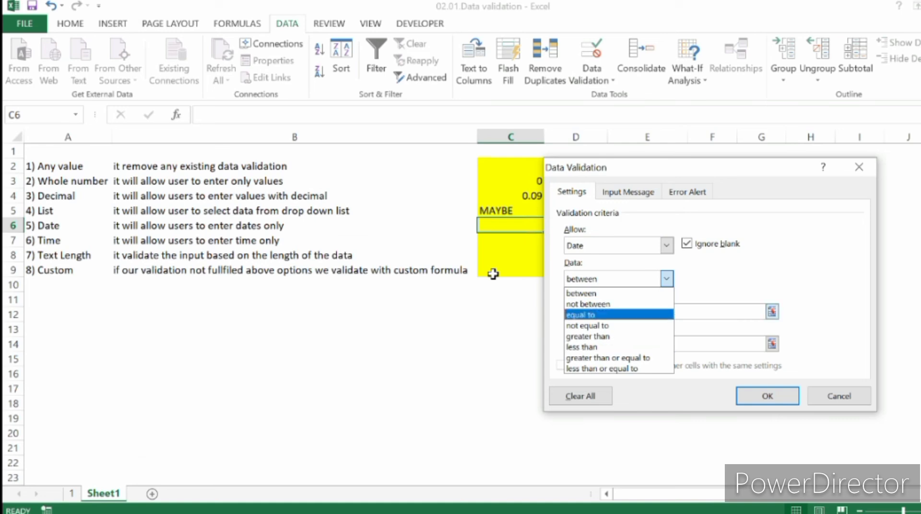
key("Escape")
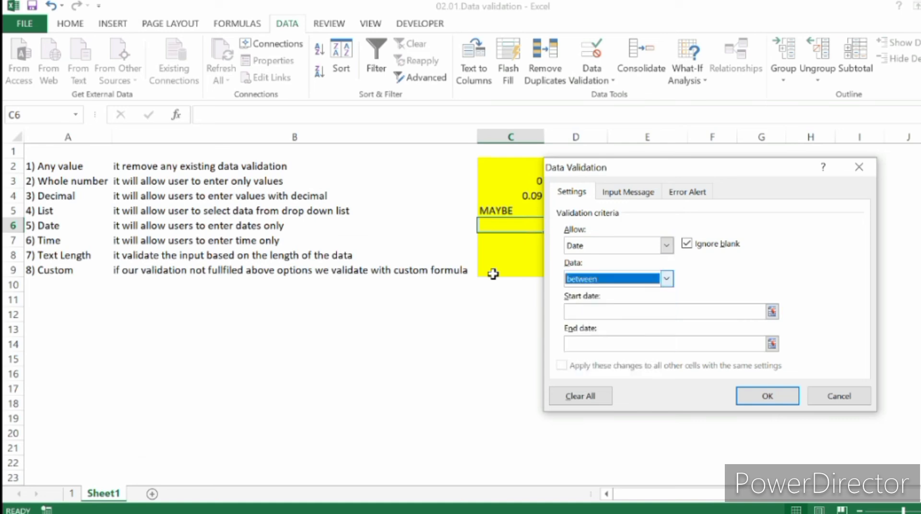
Try the equal to and not equal to conditions for cell C6's date rule.
key("alt+Down")
key("Down")
key("Down")
key("Return")
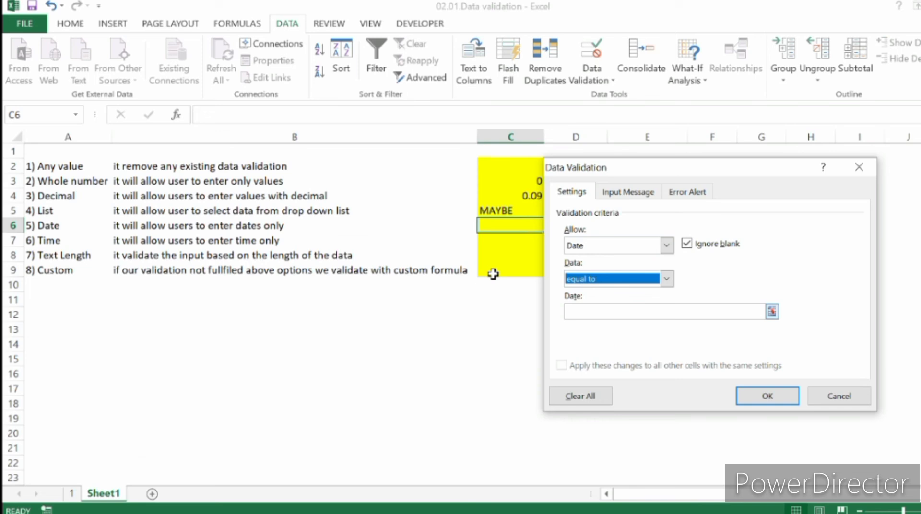
key("alt+Down")
key("Down")
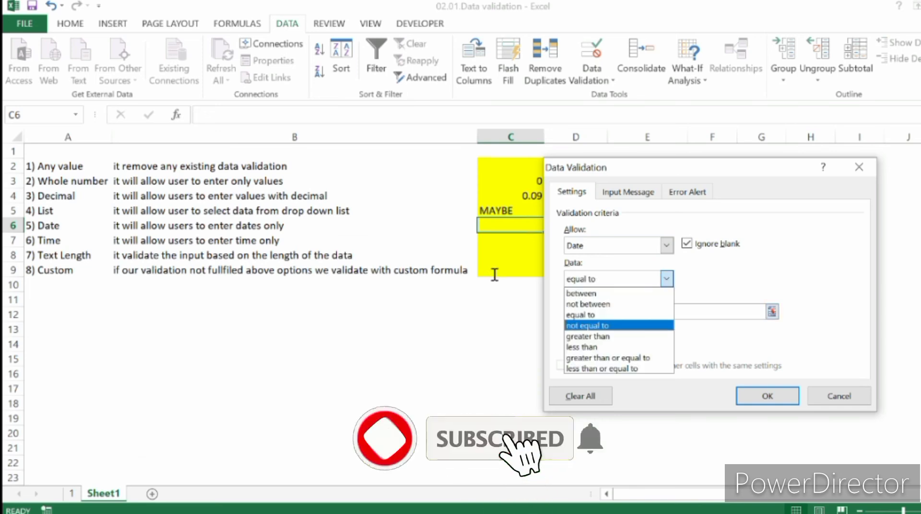
key("Return")
key("Tab")
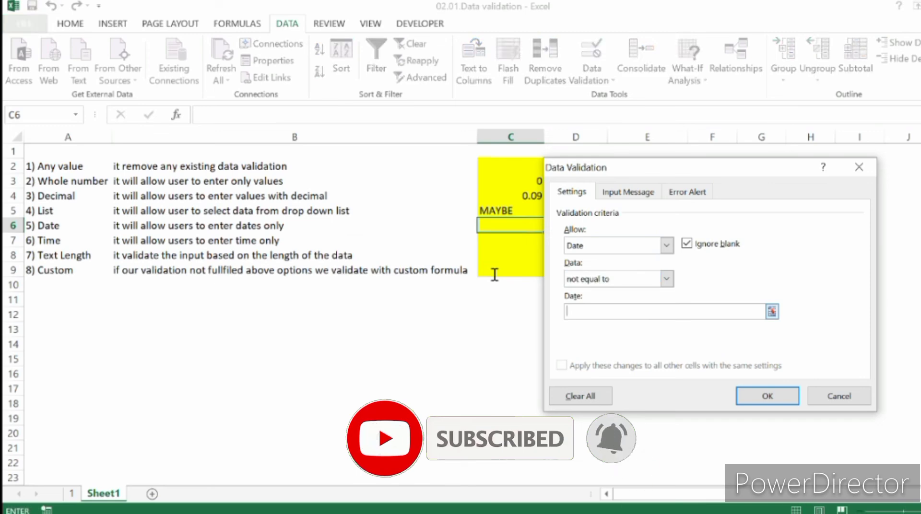
Look through the date conditions again, discard cell C6's validation settings and select cell C7.
key("shift+Tab")
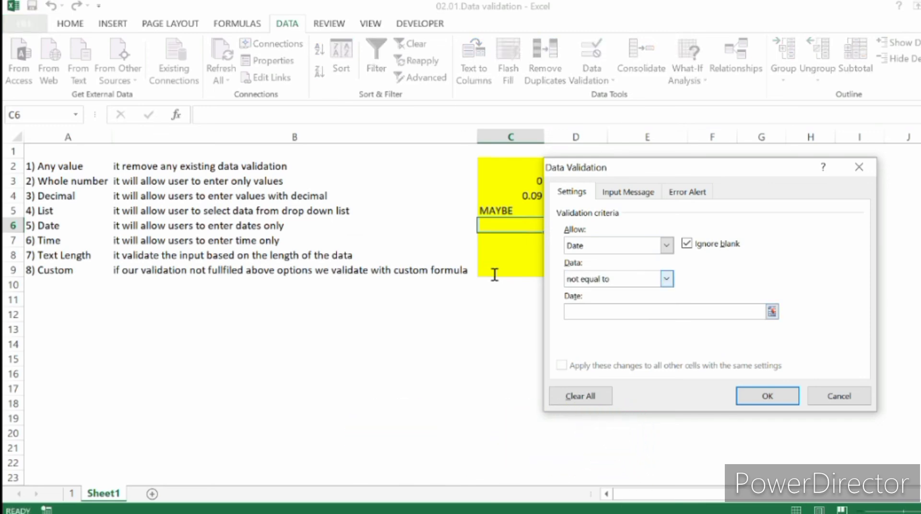
key("alt+Down")
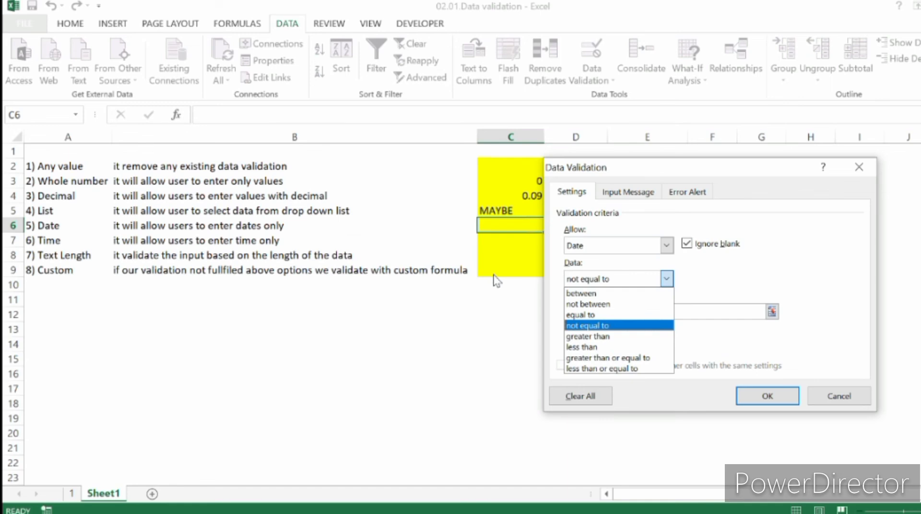
key("Home")
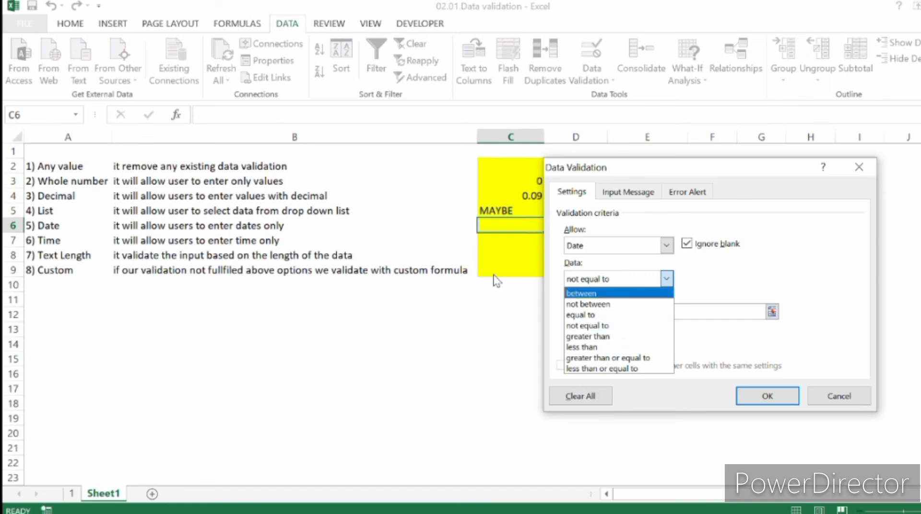
key("Escape")
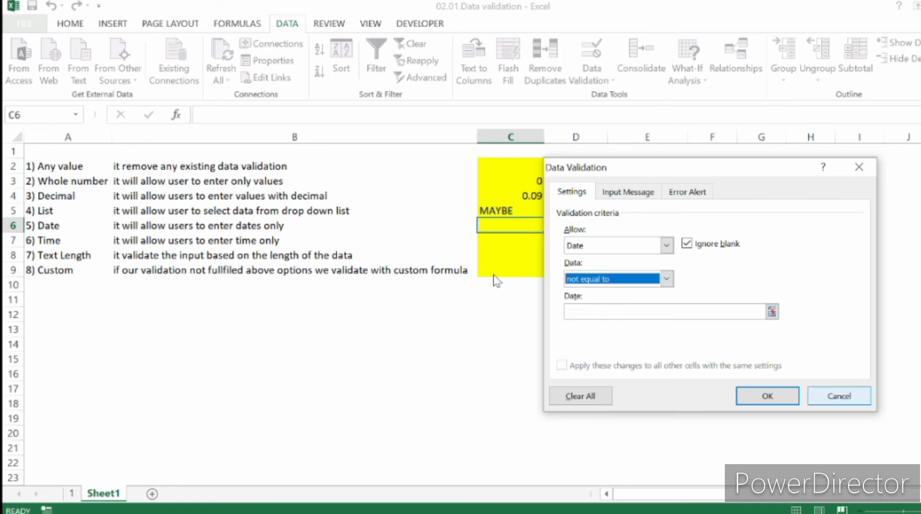
key("Escape")
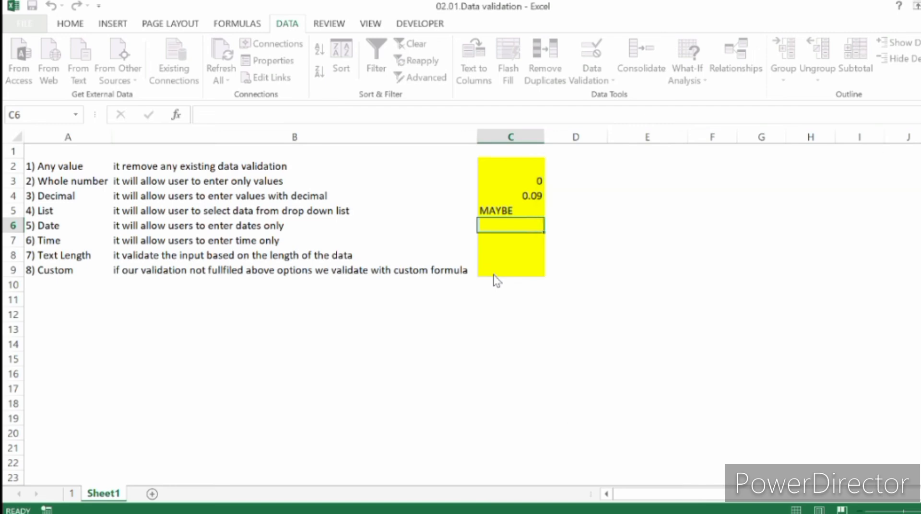
key("Down")
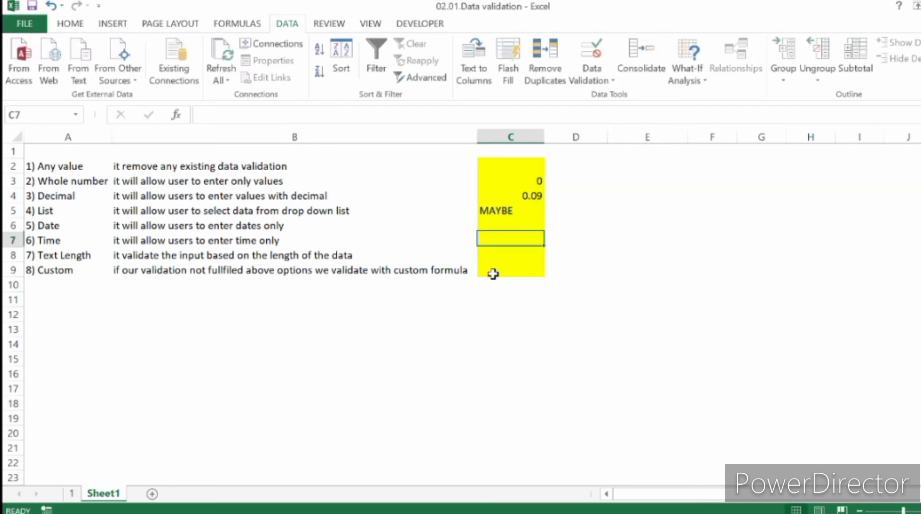
Open the data validation settings of cell C8 in the Text Length row.
key("Down")
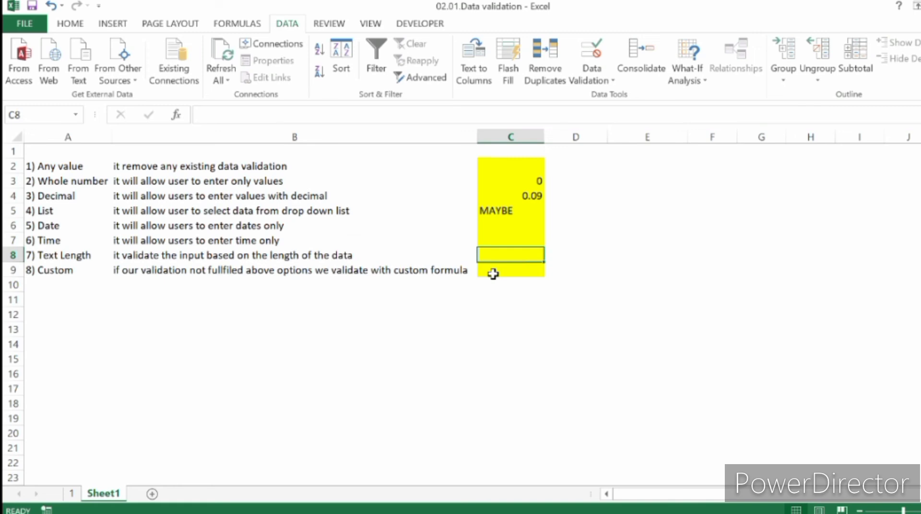
key("Left")
key("Left")
key("Right")
key("Right")
key("alt+a")
key("v")
key("v")
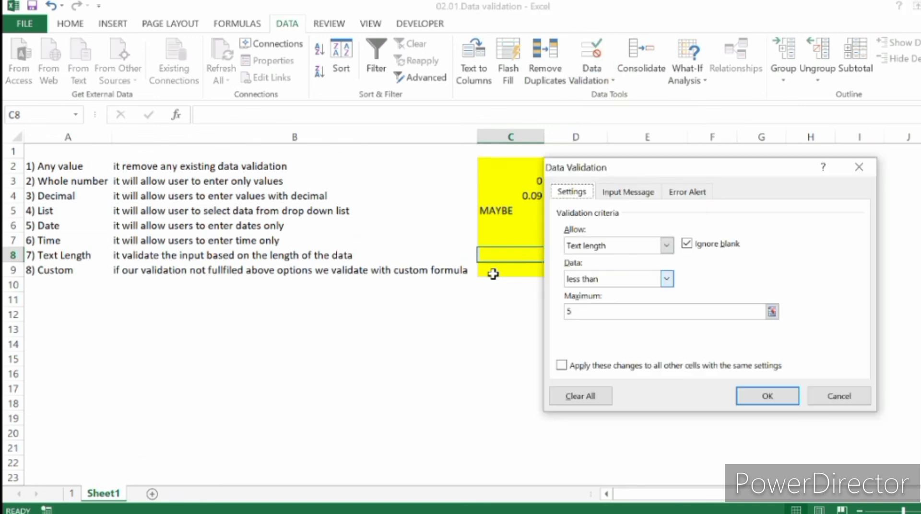
Require cell C8's text length to be equal to 10 and apply the rule.
key("alt+Down")
key("Up")
key("Up")
key("Up")
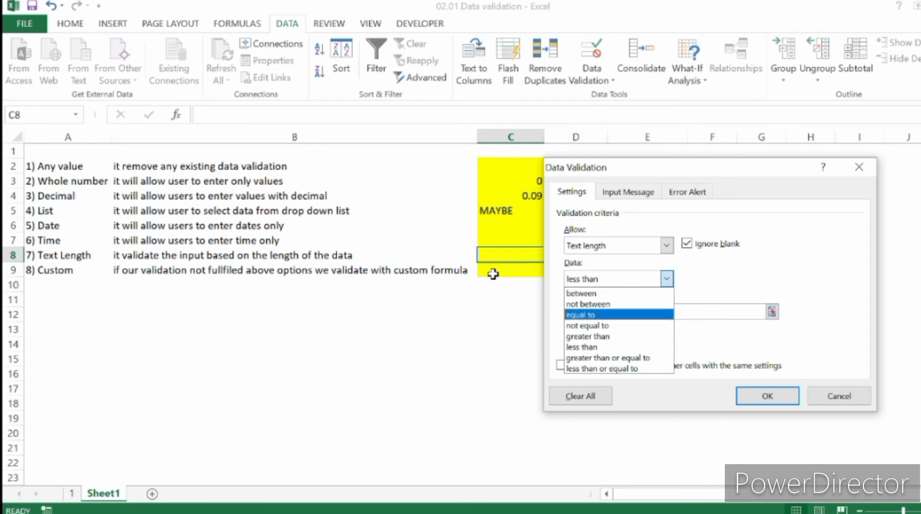
key("Return")
key("Tab")
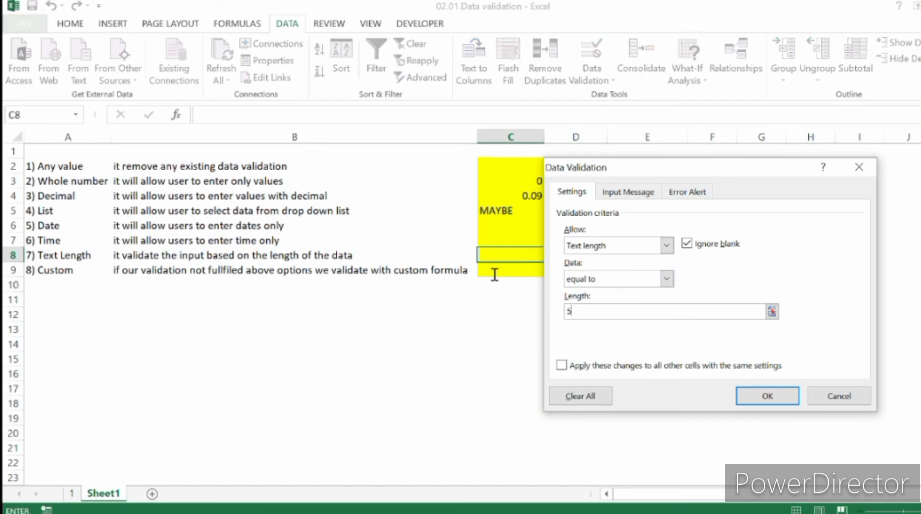
key("BackSpace")
type("10")
key("Return")
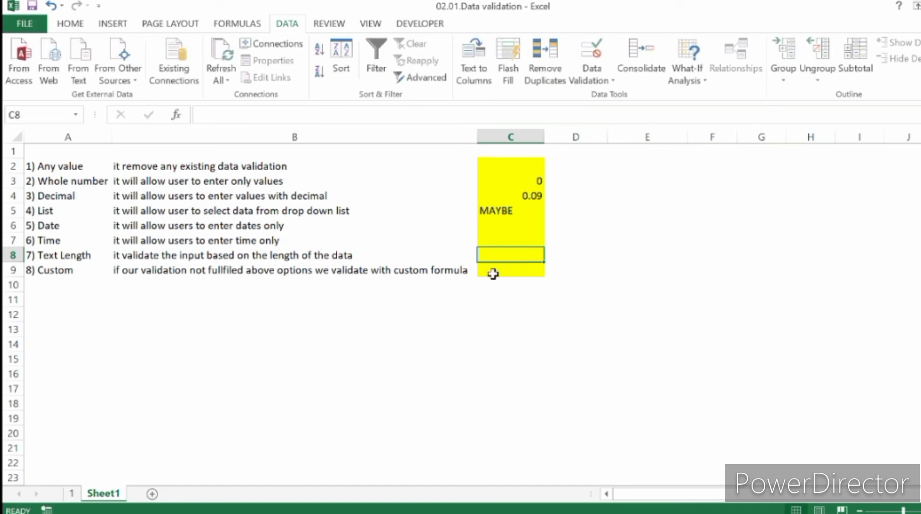
Test the text length rule by trying to enter 123456789 in cell C8, then discard the entry.
type("12")
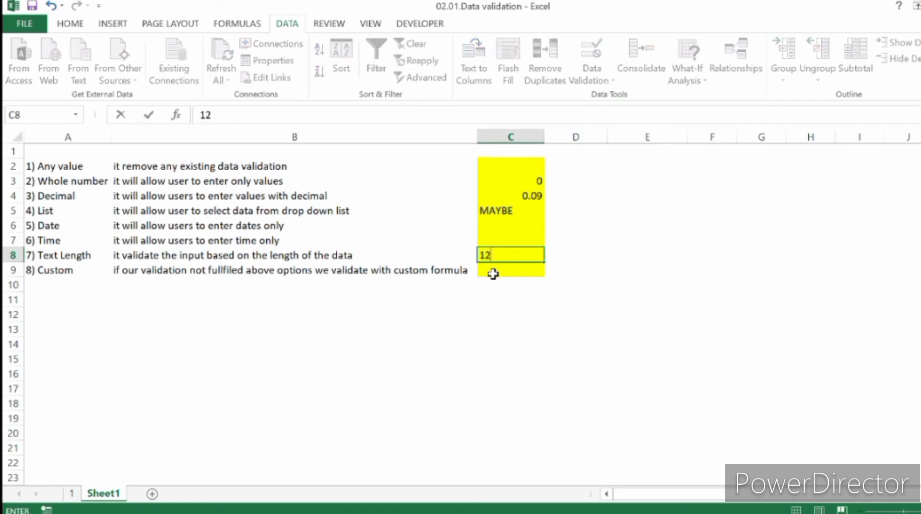
type("3456789")
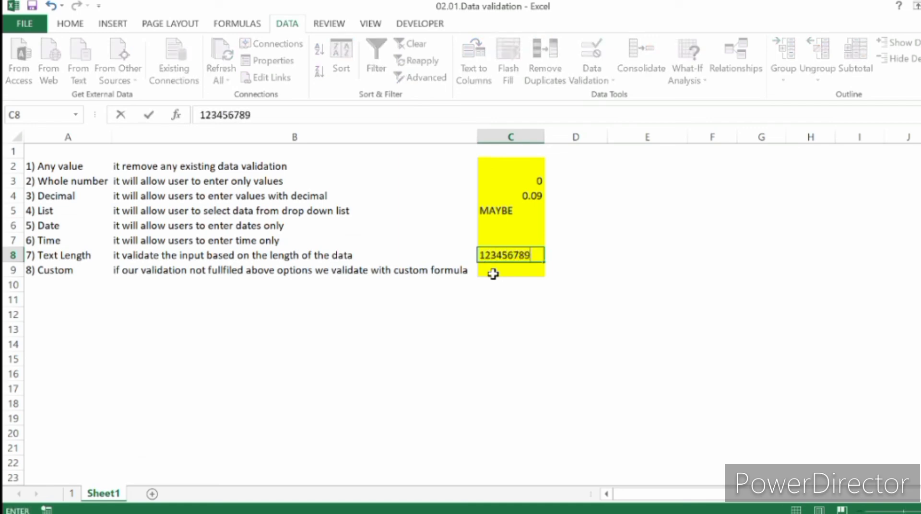
key("Return")
key("Escape")
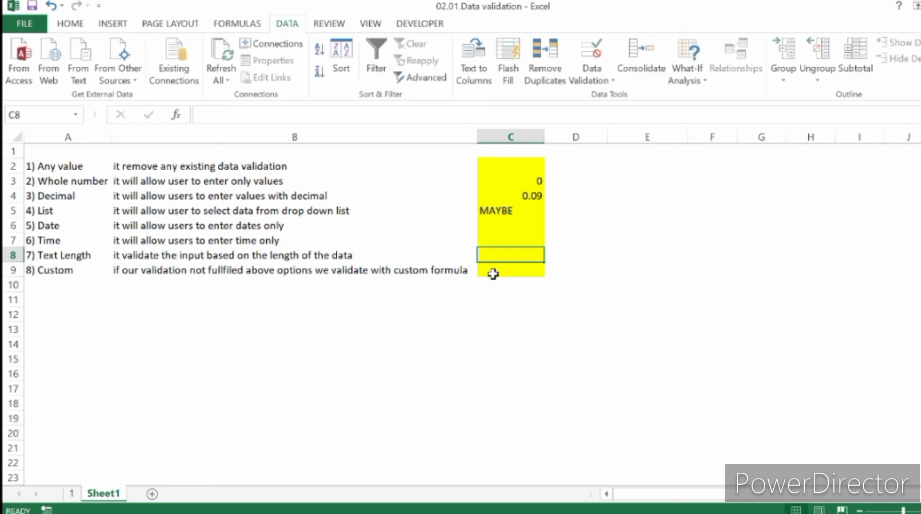
type("123456")
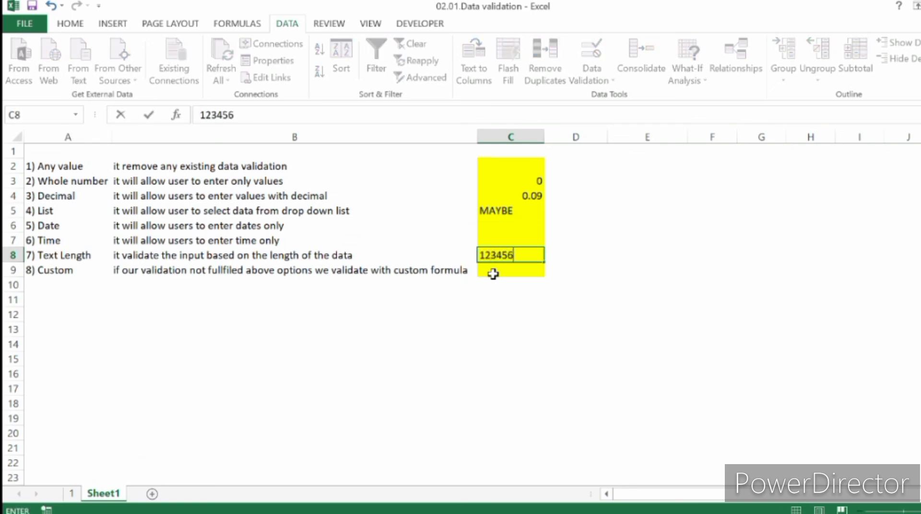
type("7890")
key("Return")
key("Up")
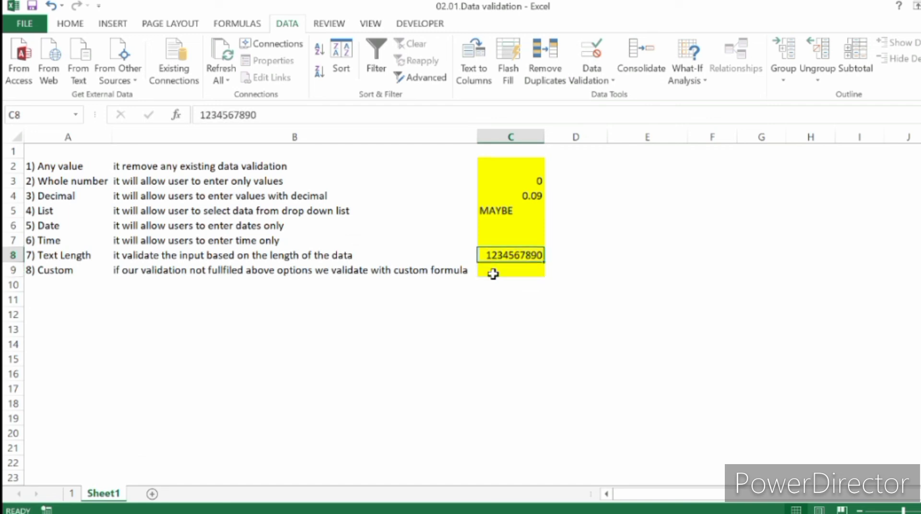
Try to replace cell C8's entry with 1 and discard the attempt.
type("1")
key("Return")
key("Escape")
Review the Custom row's description and go through the validation example cells in column C, ending on cell C9.
key("Down")
key("Left")
key("Left")
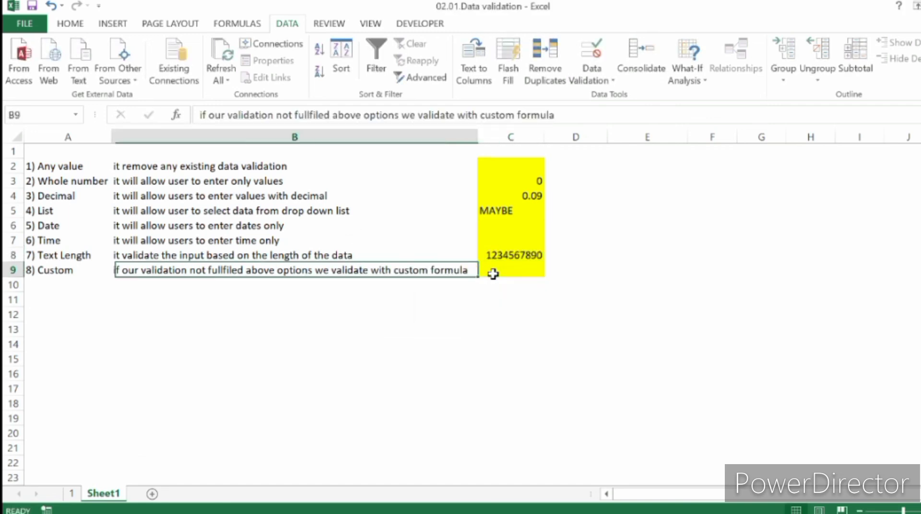
key("Right")
key("Right")
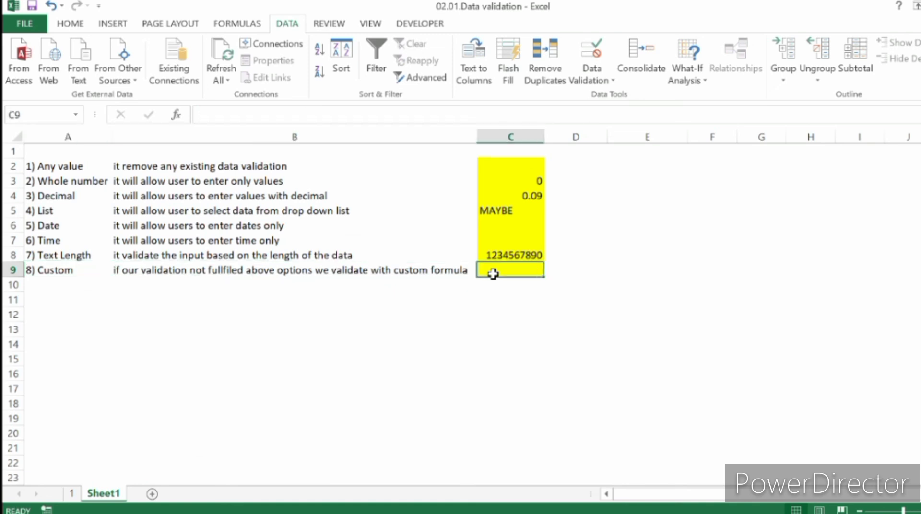
key("Up")
key("Up")
key("Up")
key("Up")
key("Up")
key("Up")
key("Up")
key("Up")
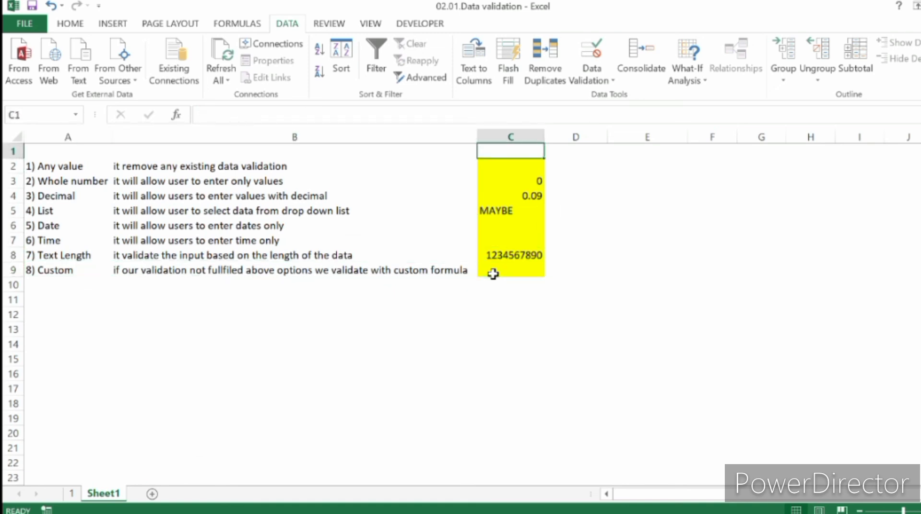
key("Down")
key("Down")
key("Down")
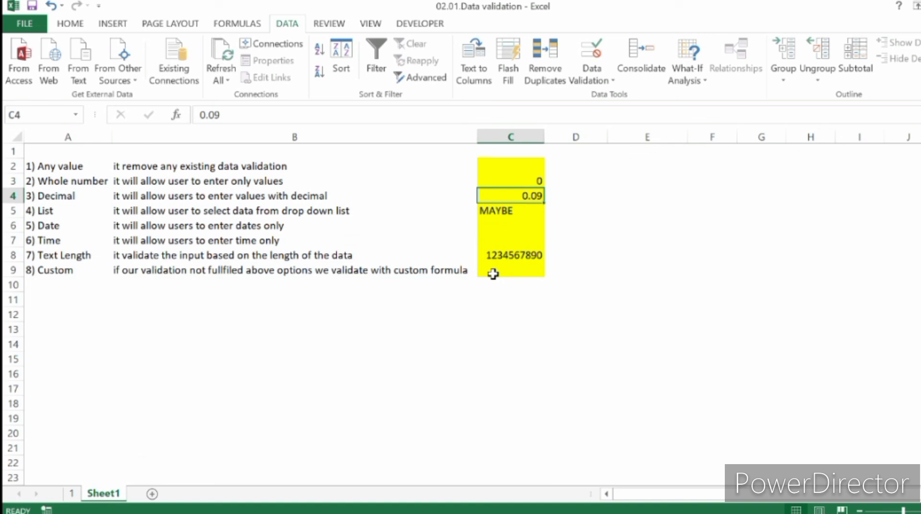
key("Down")
key("Down")
key("Down")
key("Down")
key("Down")
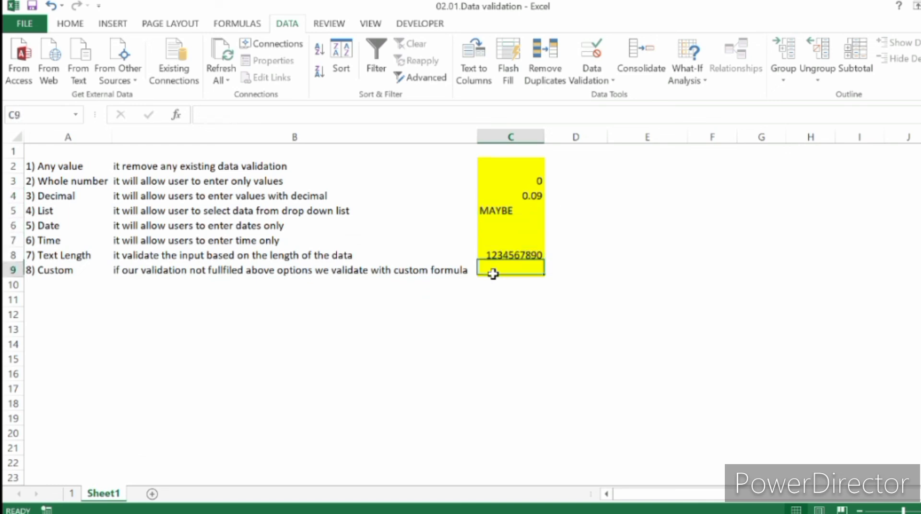
Look at the formula setting of the Custom validation type for cell C9 and discard the settings.
key("alt+a+v")
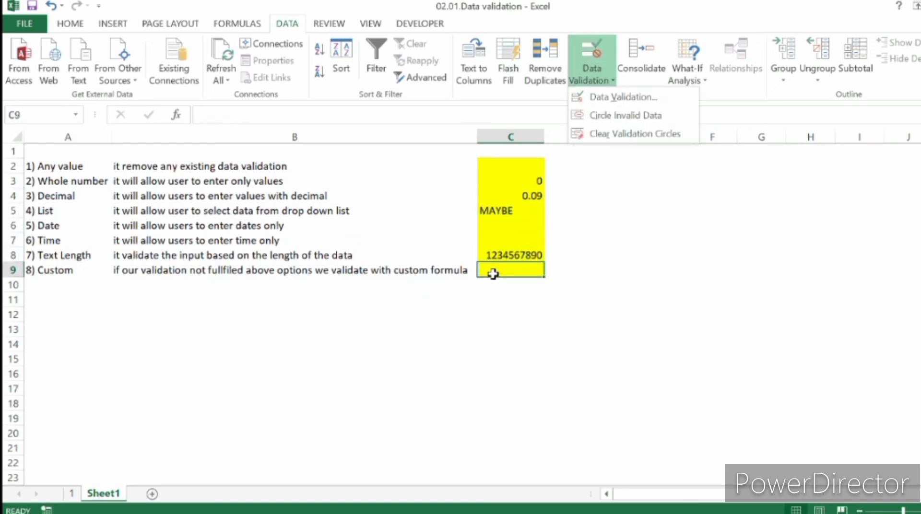
key("v")
key("Tab")
key("alt+Down")
key("Down")
key("Down")
key("Down")
key("Down")
key("Down")
key("Down")
key("Down")
key("Return")
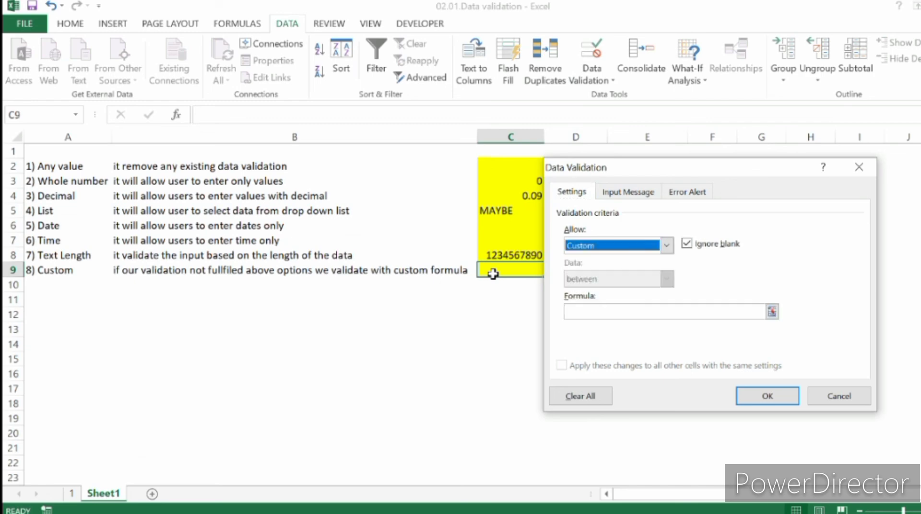
key("Tab")
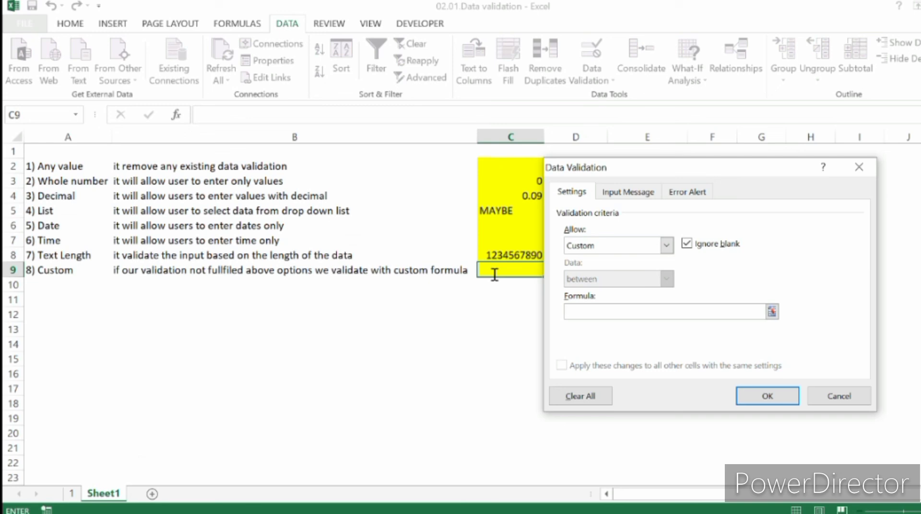
key("Escape")
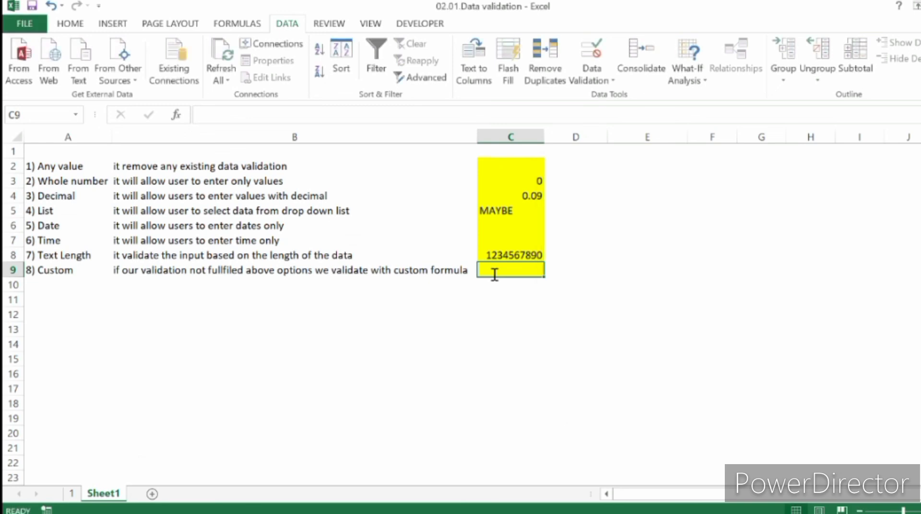